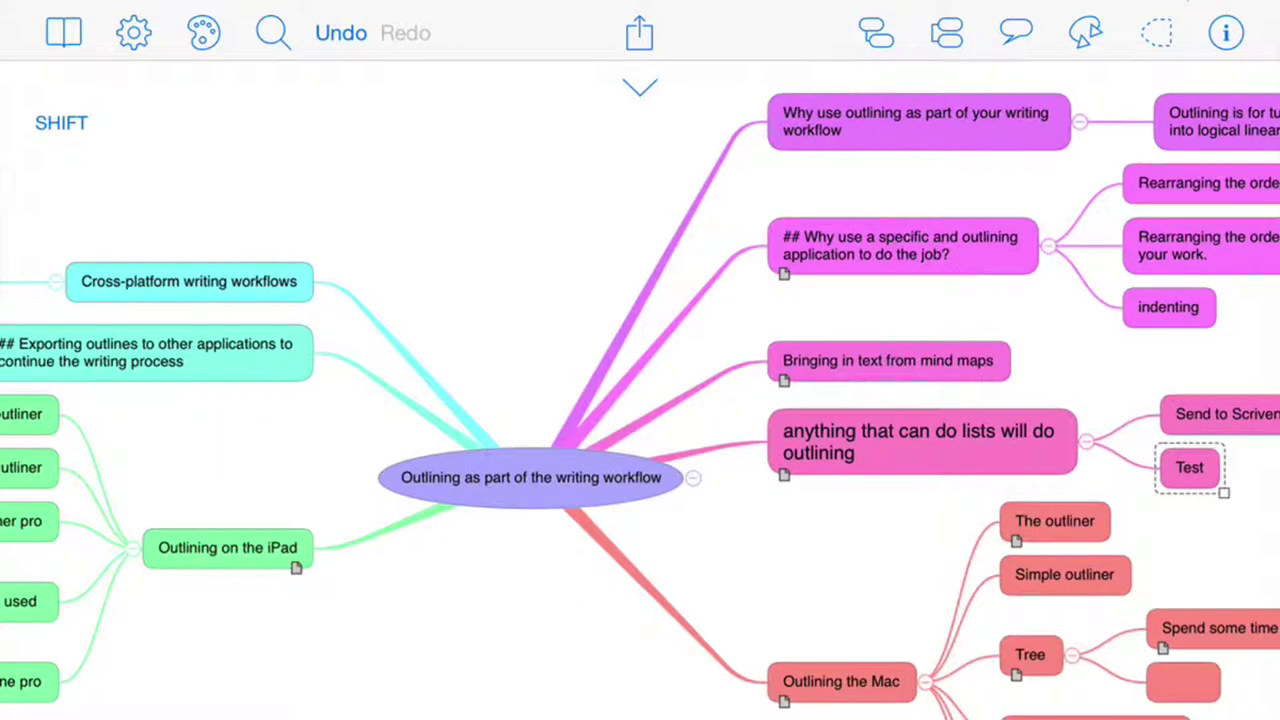
# Step: Show the notes area and read the notes of "anything that can do lists will do outlining", "Bringing in text from mind maps" and "## Why use a specific"
pyautogui.click(640, 88)
pyautogui.click(918, 441)
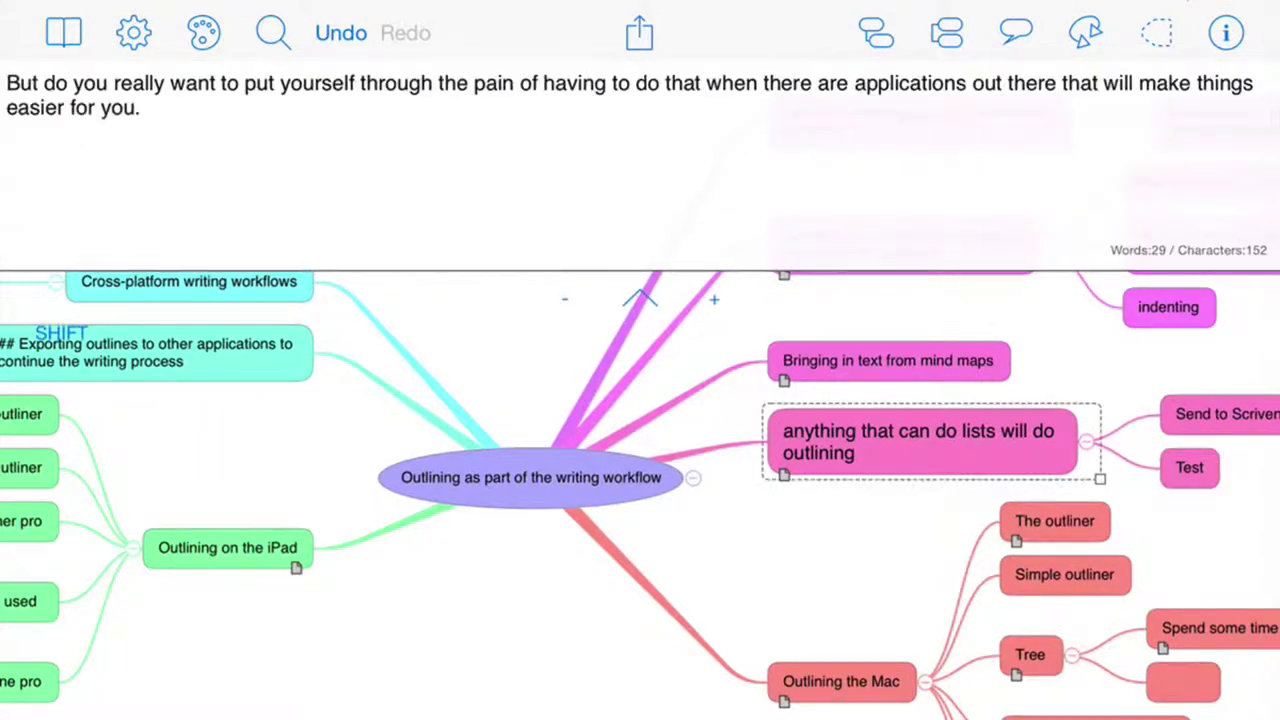
pyautogui.click(918, 441)
pyautogui.moveTo(850, 520); pyautogui.dragTo(709, 698)
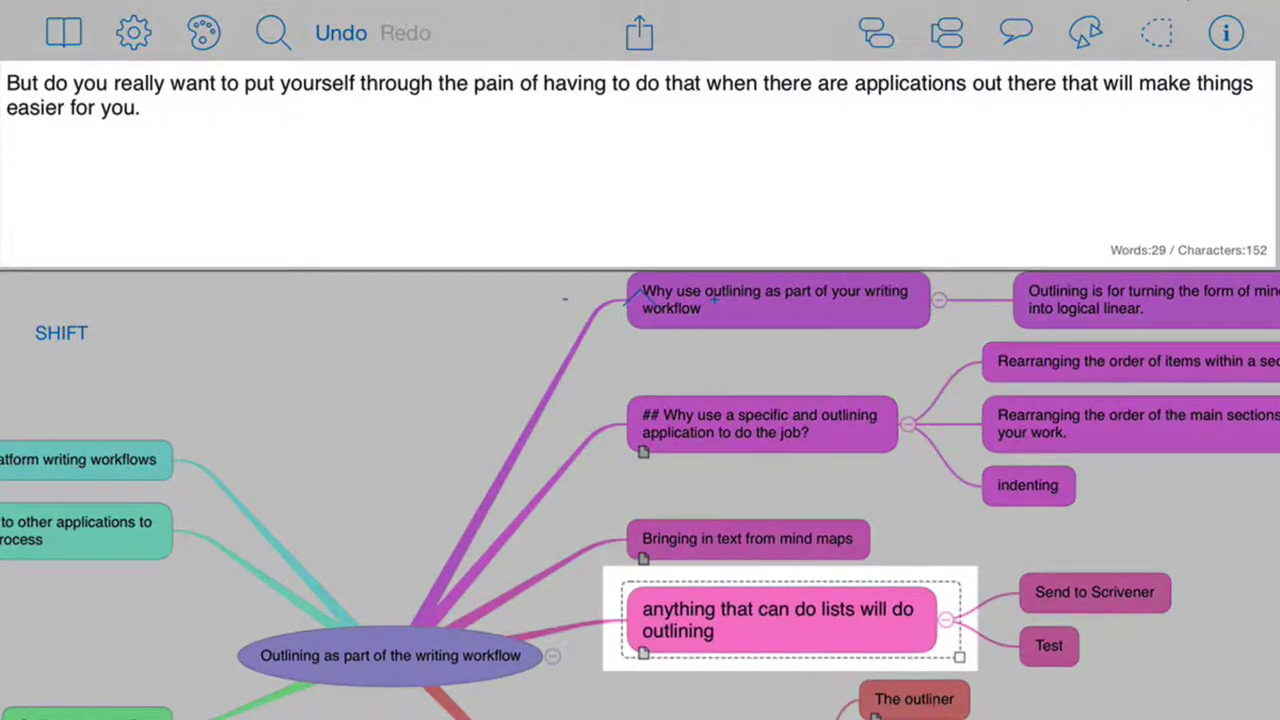
pyautogui.click(748, 538)
pyautogui.click(748, 538)
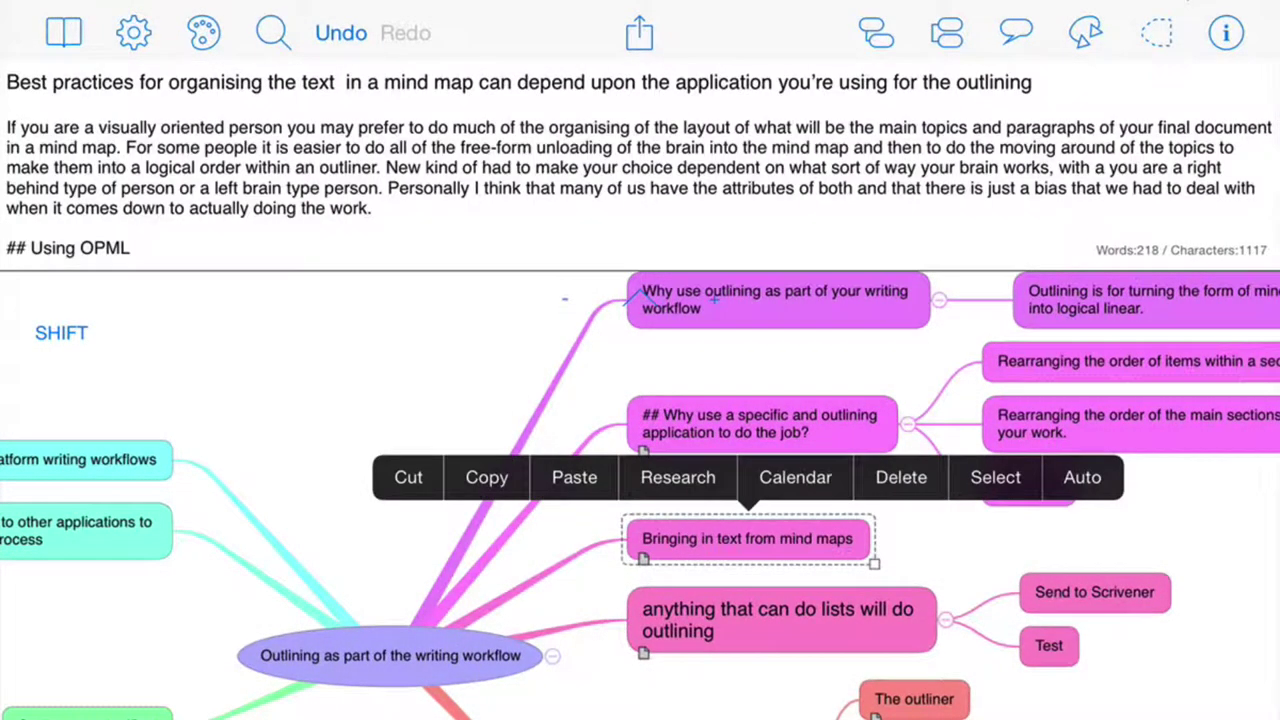
pyautogui.click(760, 423)
pyautogui.click(760, 423)
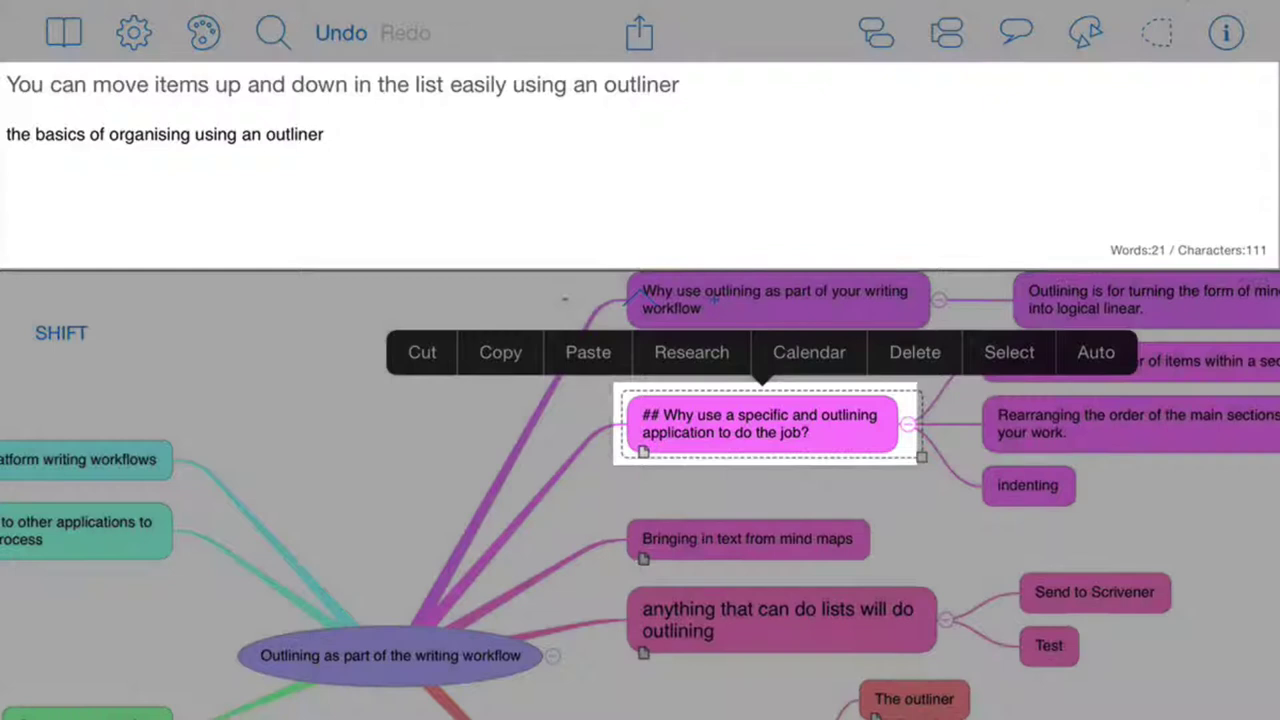
# Step: Check the note of "Why use outlining as part of your writing workflow", revisit the two topics below it, and hide the notes area
pyautogui.click(775, 299)
pyautogui.click(775, 299)
pyautogui.click(775, 299)
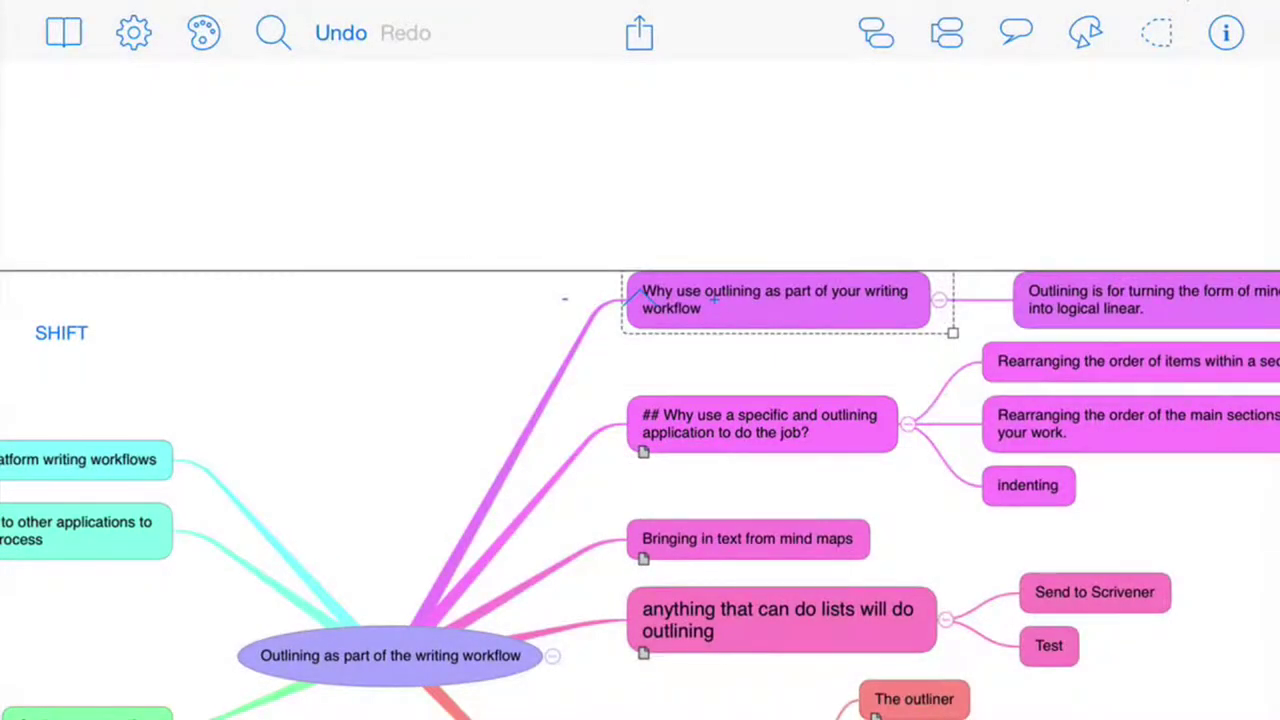
pyautogui.click(775, 299)
pyautogui.click(760, 423)
pyautogui.click(760, 423)
pyautogui.click(747, 538)
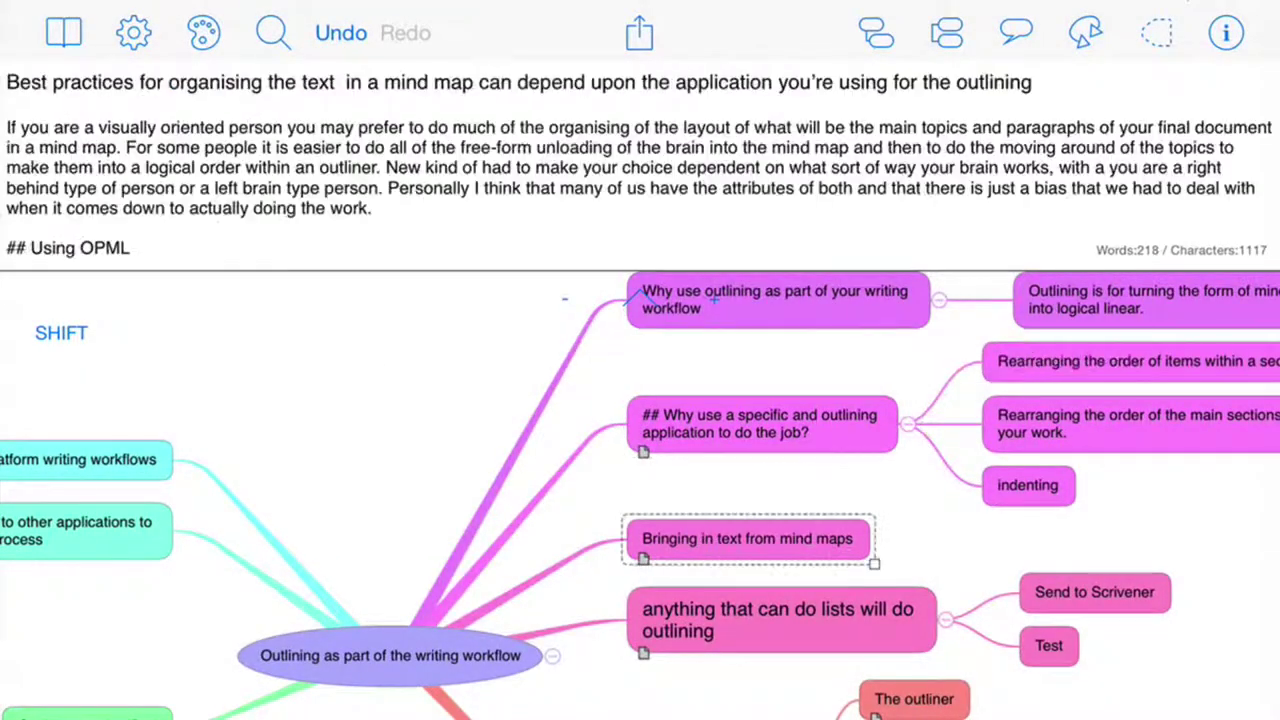
pyautogui.click(747, 538)
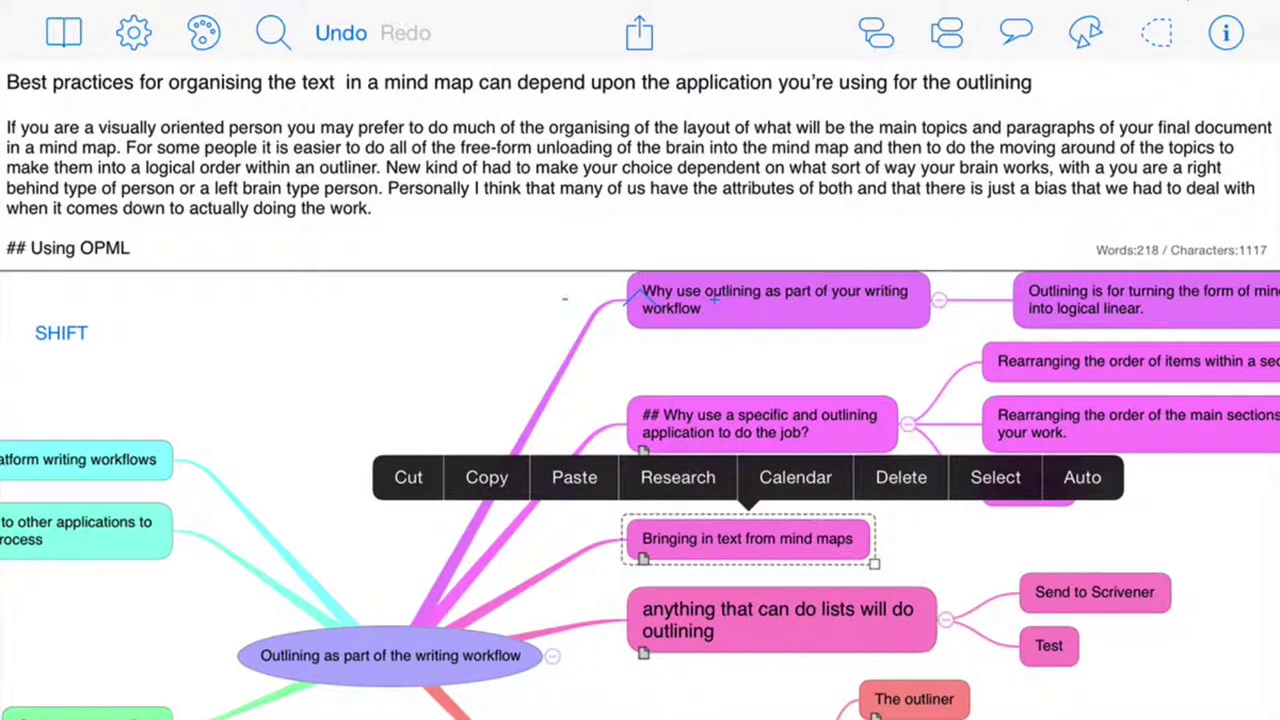
pyautogui.click(640, 298)
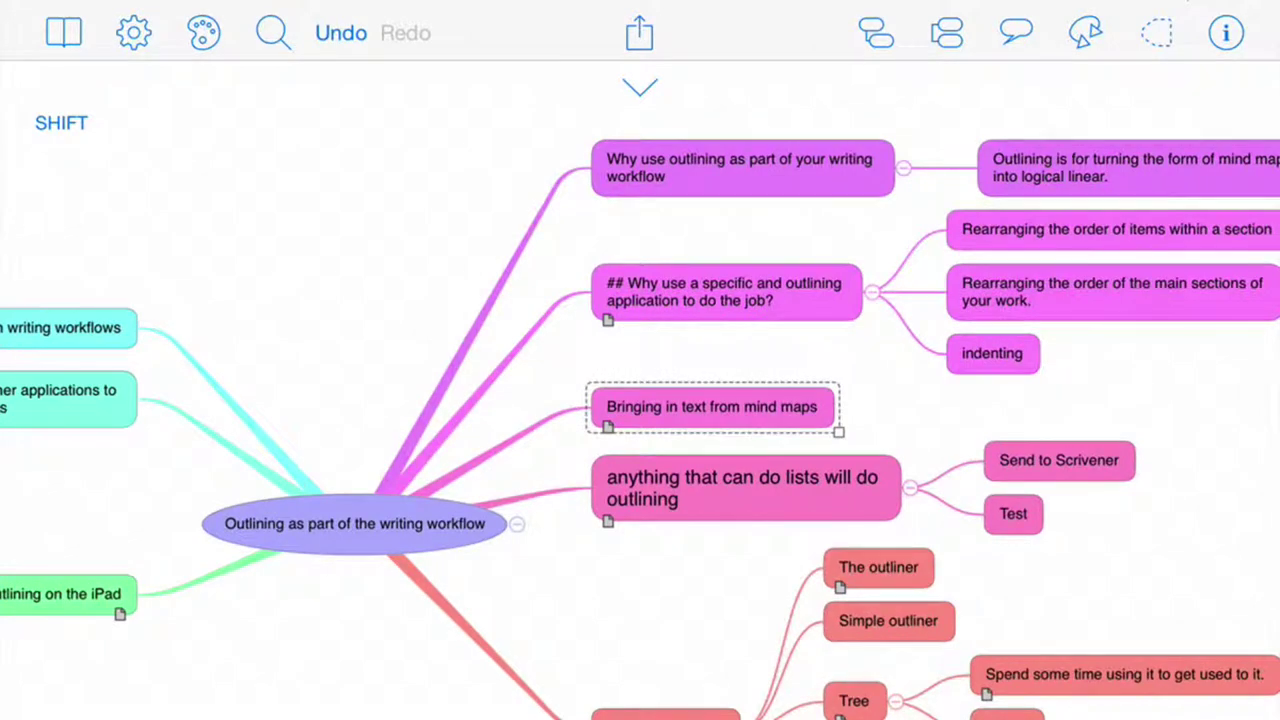
# Step: Delete the "Test" topic and add a child topic named "Sending to the mac" under "Send to Scrivener"
pyautogui.click(1013, 514)
pyautogui.click(1013, 514)
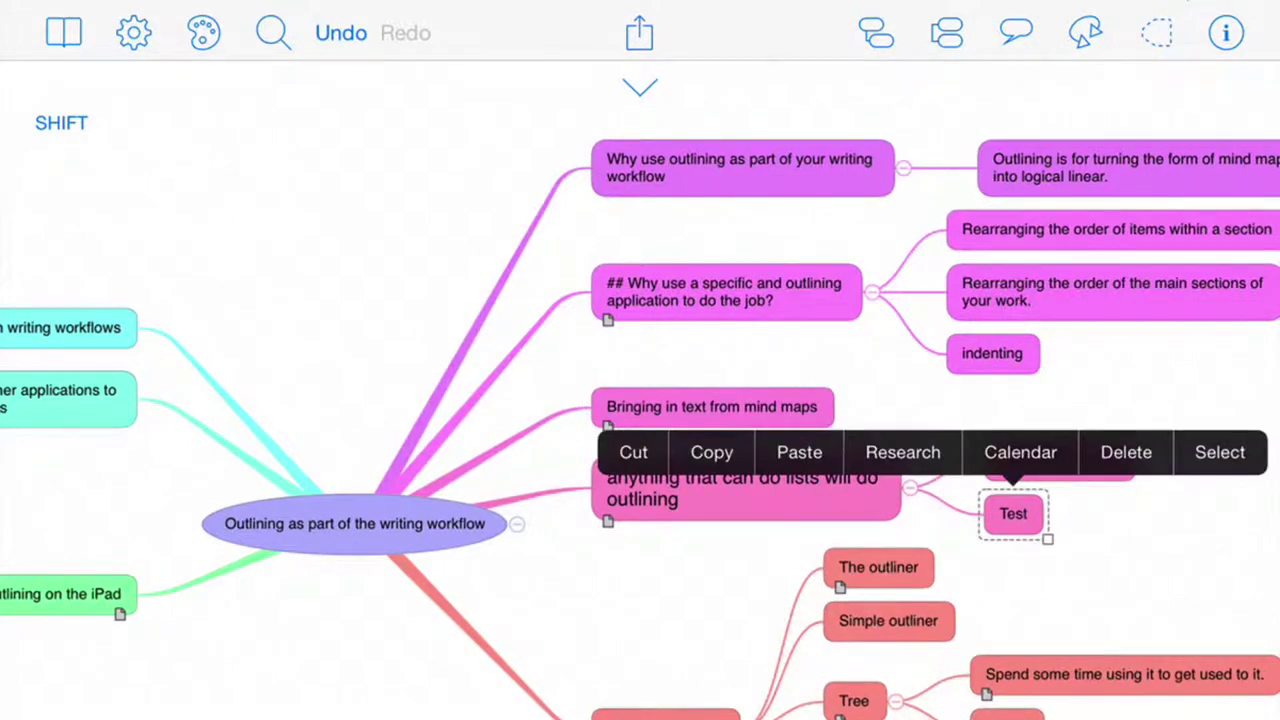
pyautogui.click(1126, 452)
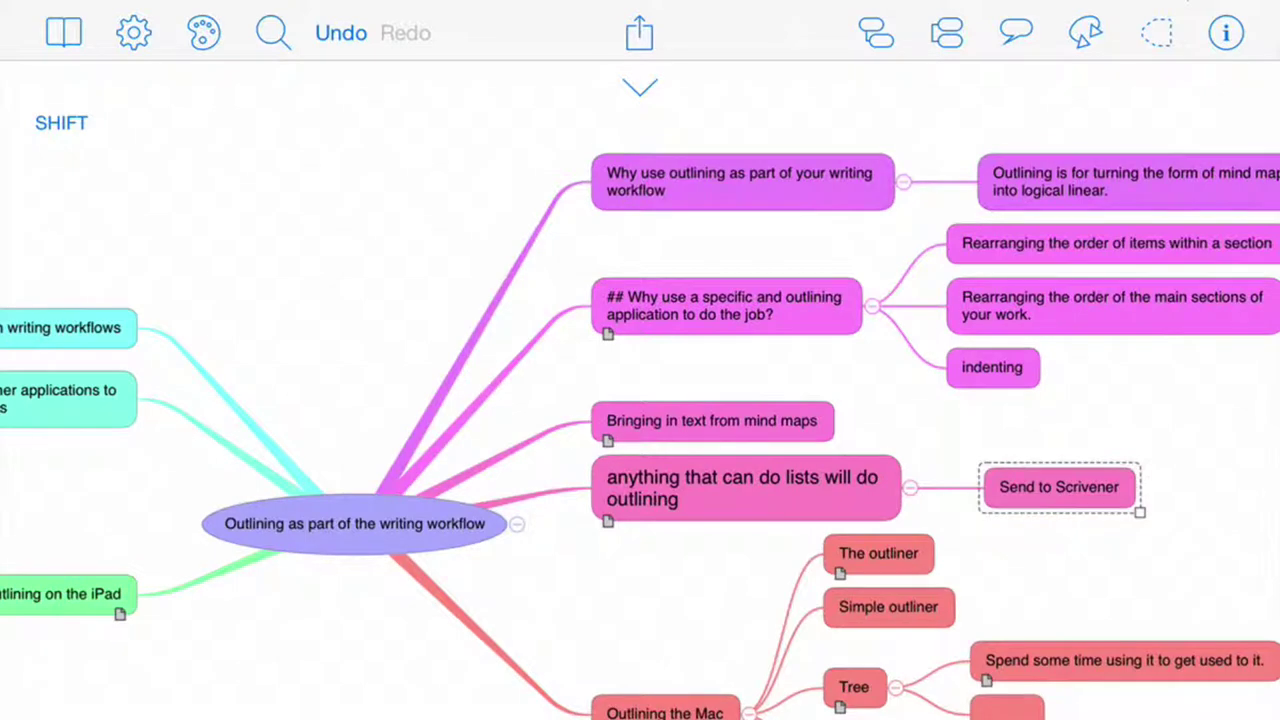
pyautogui.click(876, 33)
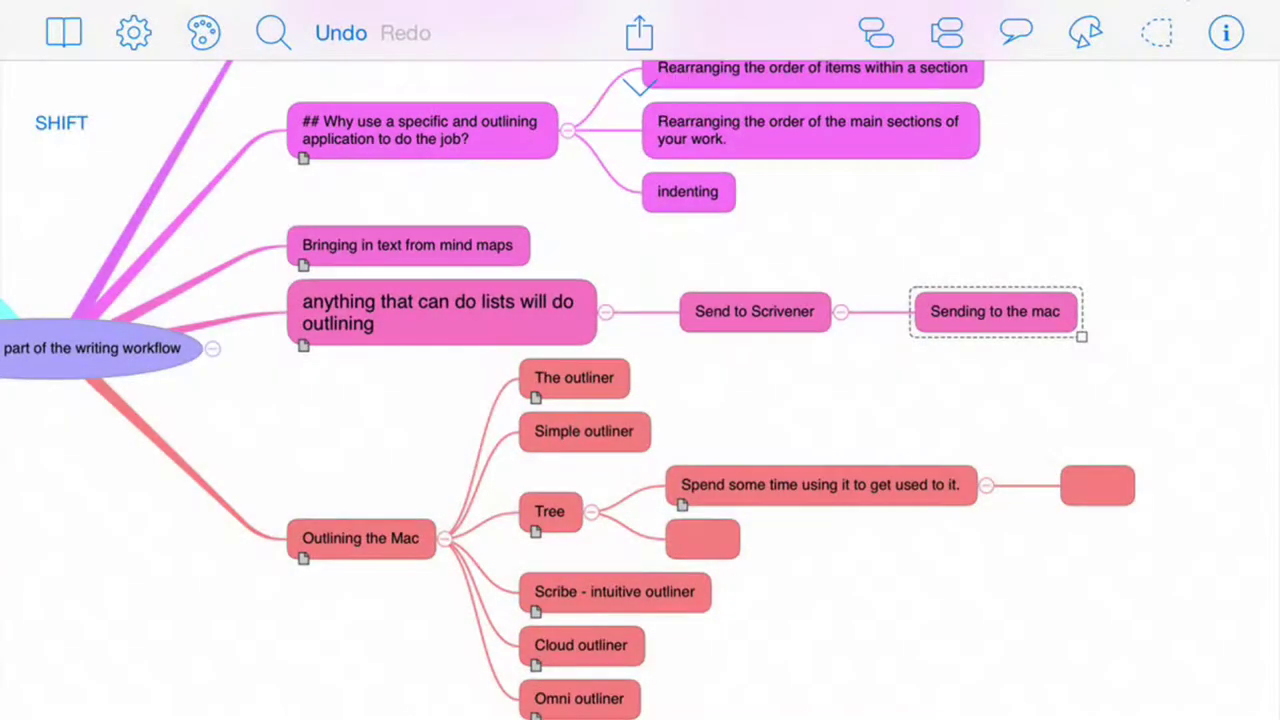
# Step: Start a cloud sync of the mind map to update its linked folder
pyautogui.click(640, 33)
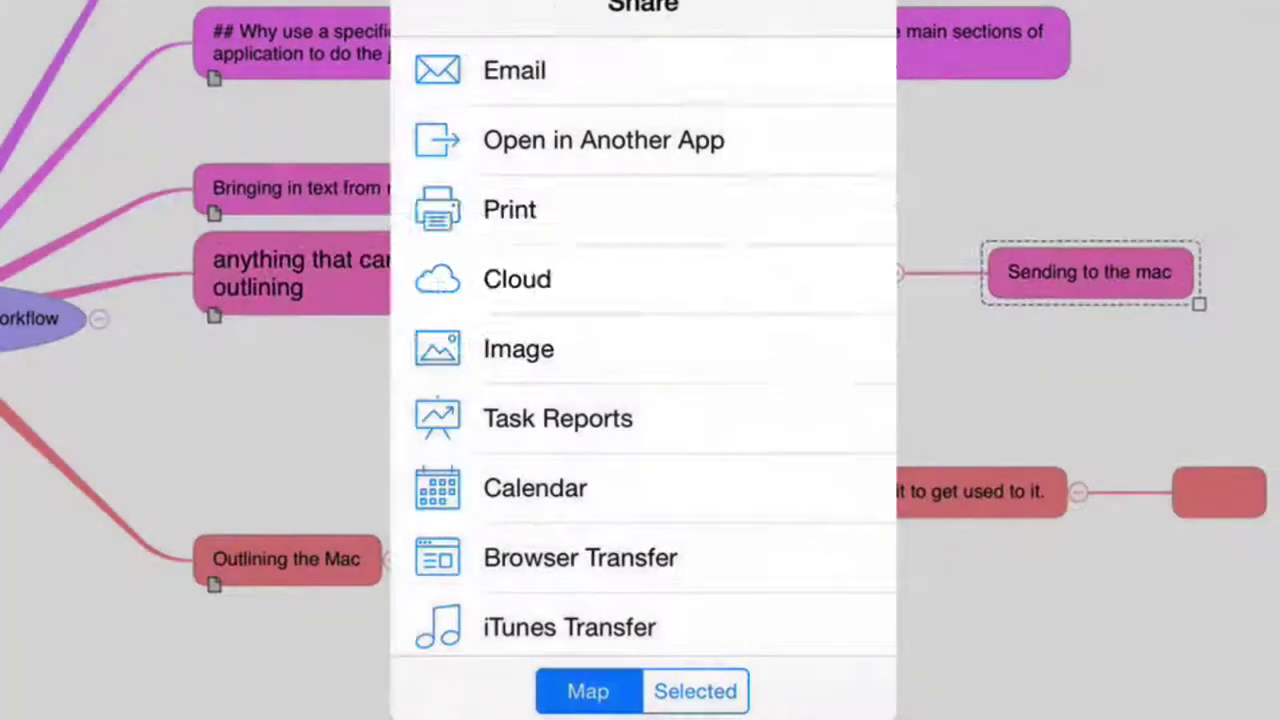
pyautogui.click(640, 279)
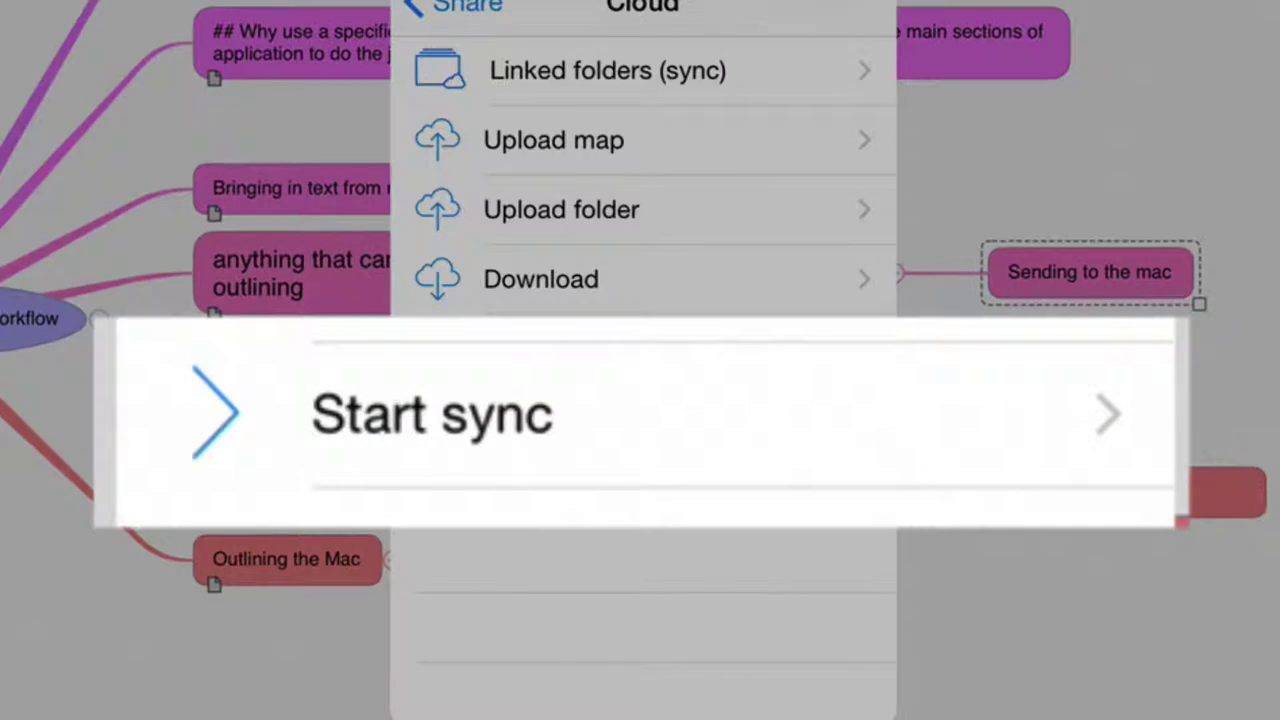
pyautogui.click(640, 418)
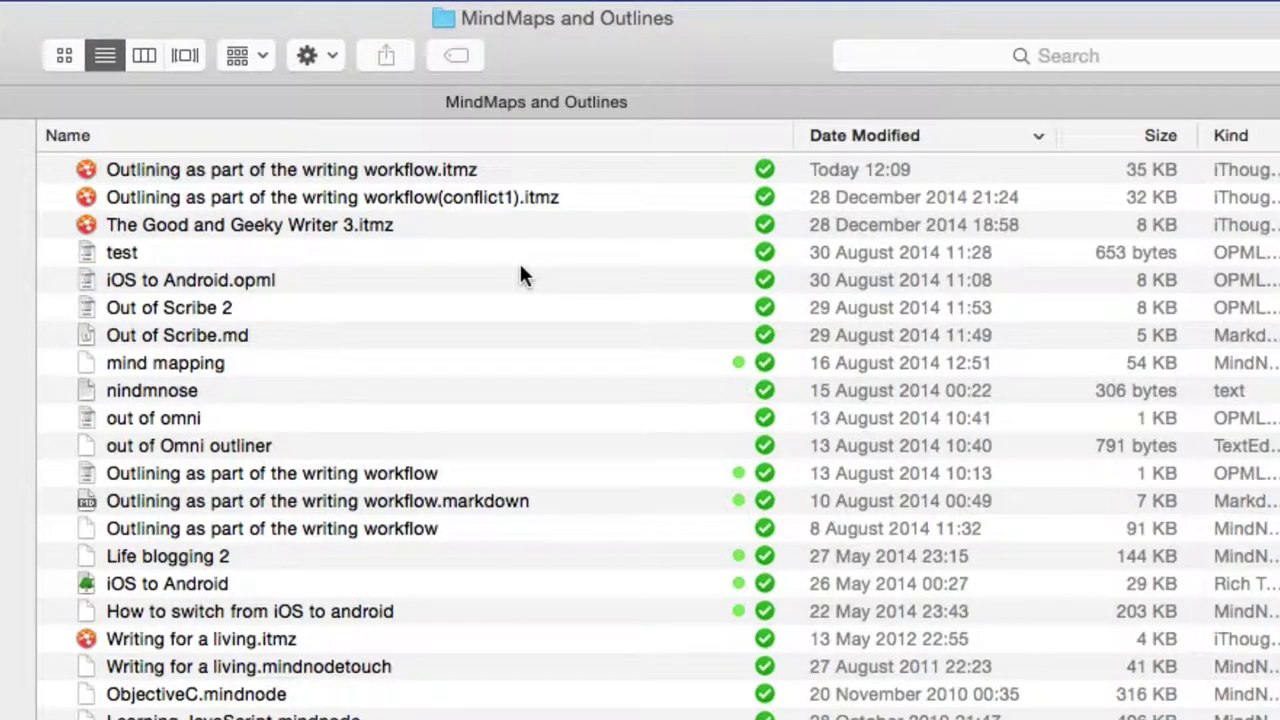
# Step: Switch to Finder on the Mac and open "Outlining as part of the writing workflow.itmz" from the MindMaps and Outlines folder
pyautogui.click(647, 178)
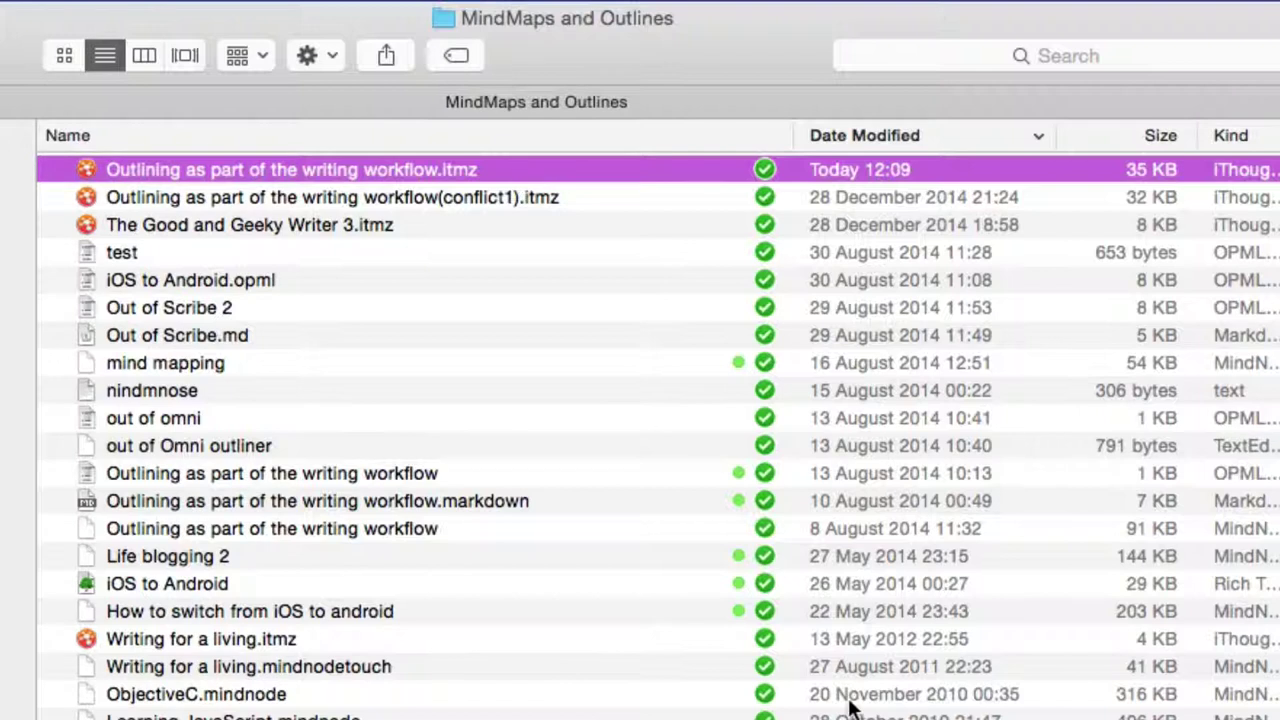
pyautogui.doubleClick(460, 166)
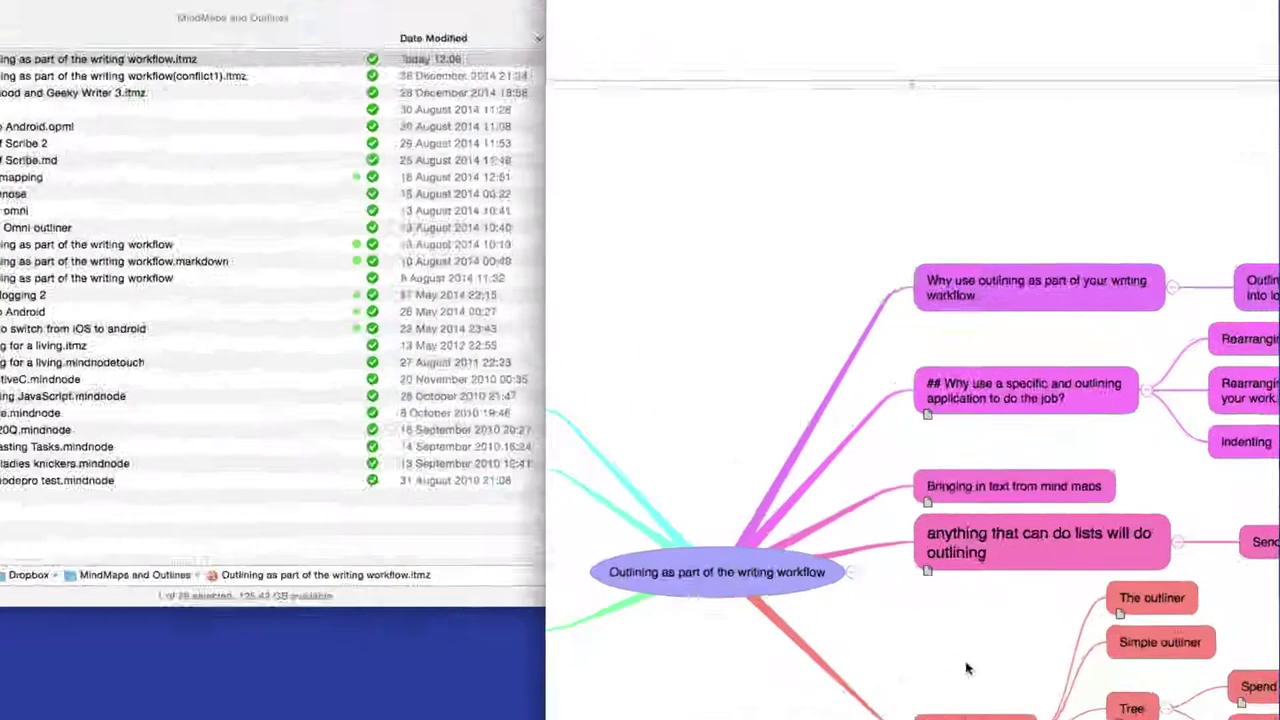
pyautogui.hscroll(3, 792, 472)
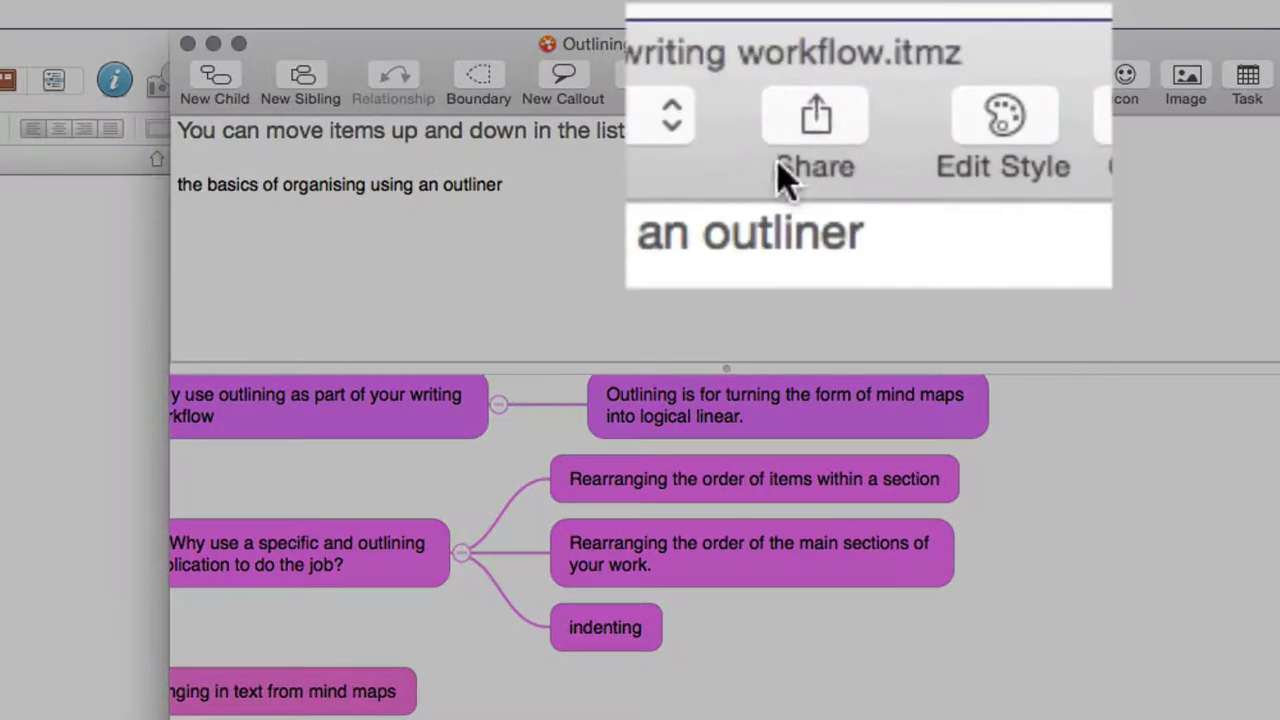
# Step: Share the whole map as a third-party Mindmap file in OPML format and proceed to saving it
pyautogui.click(843, 76)
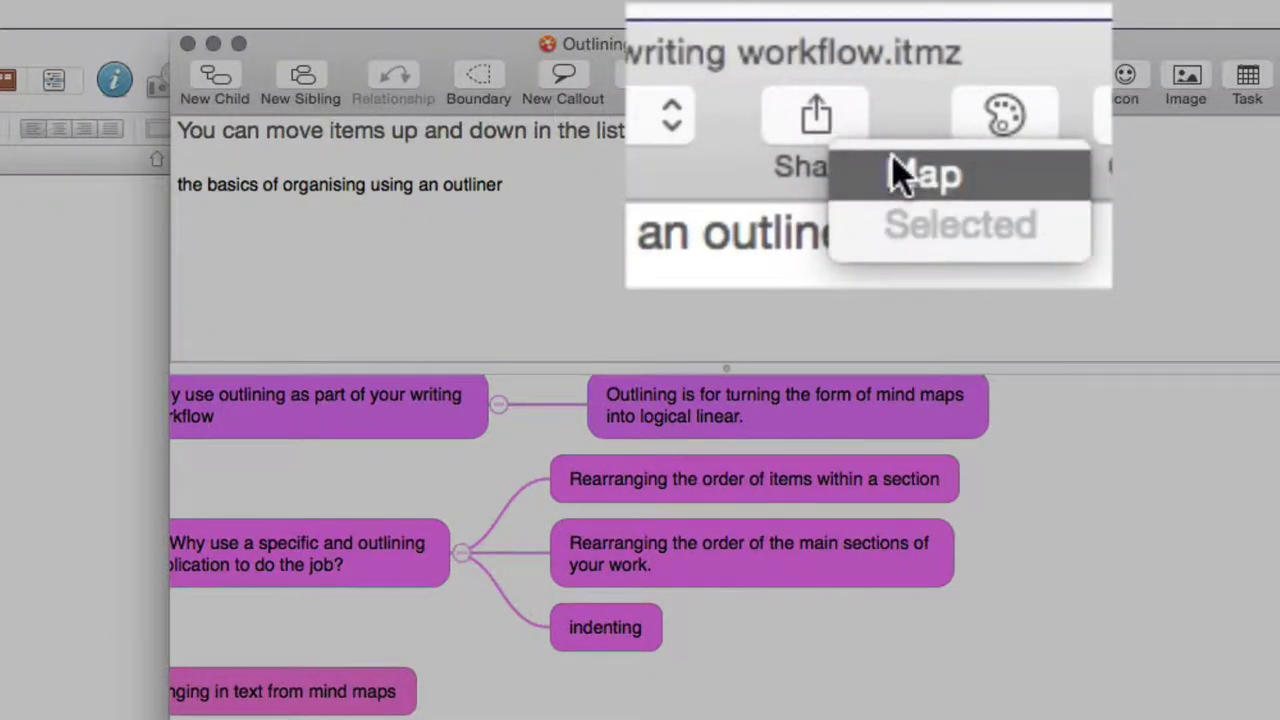
pyautogui.click(892, 160)
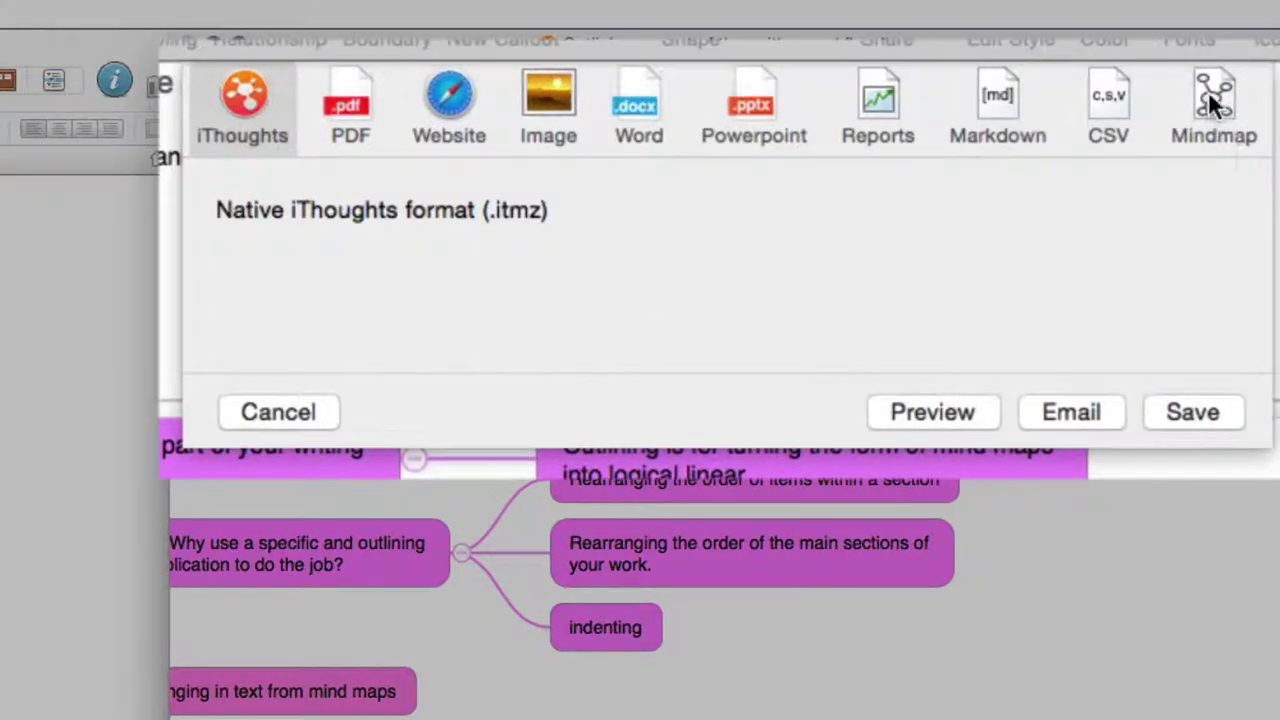
pyautogui.click(1072, 137)
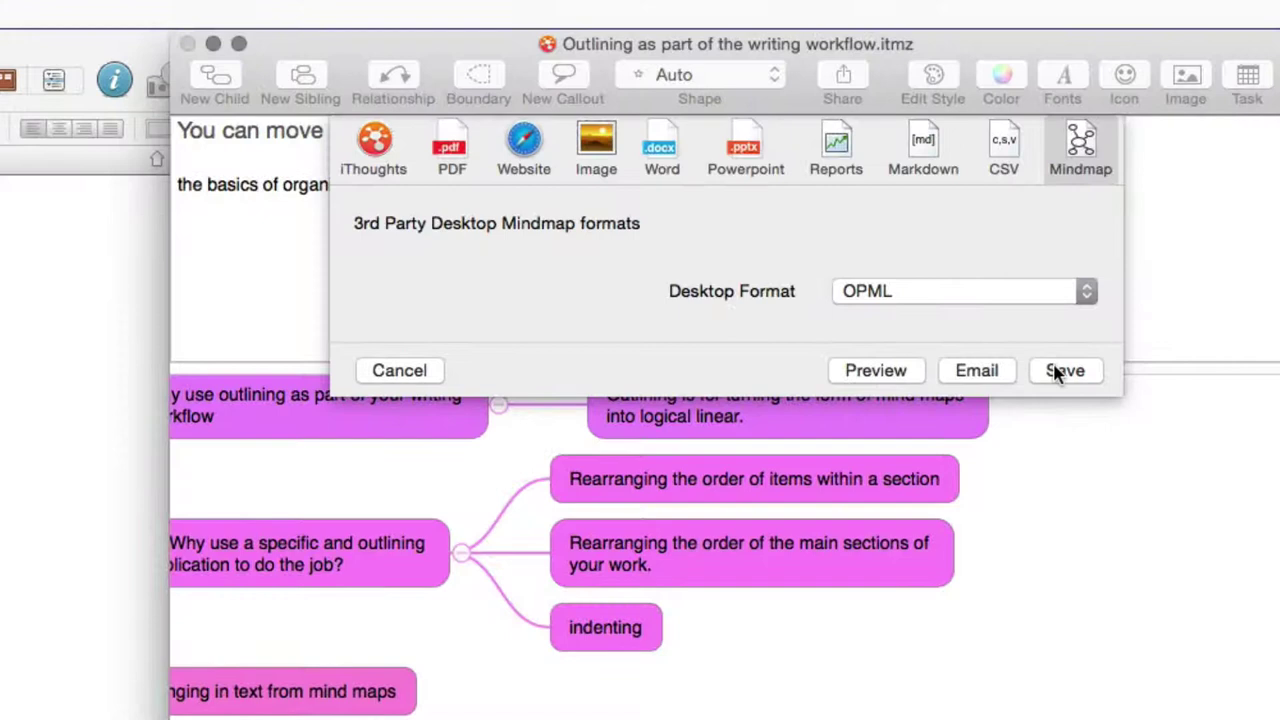
pyautogui.click(1060, 370)
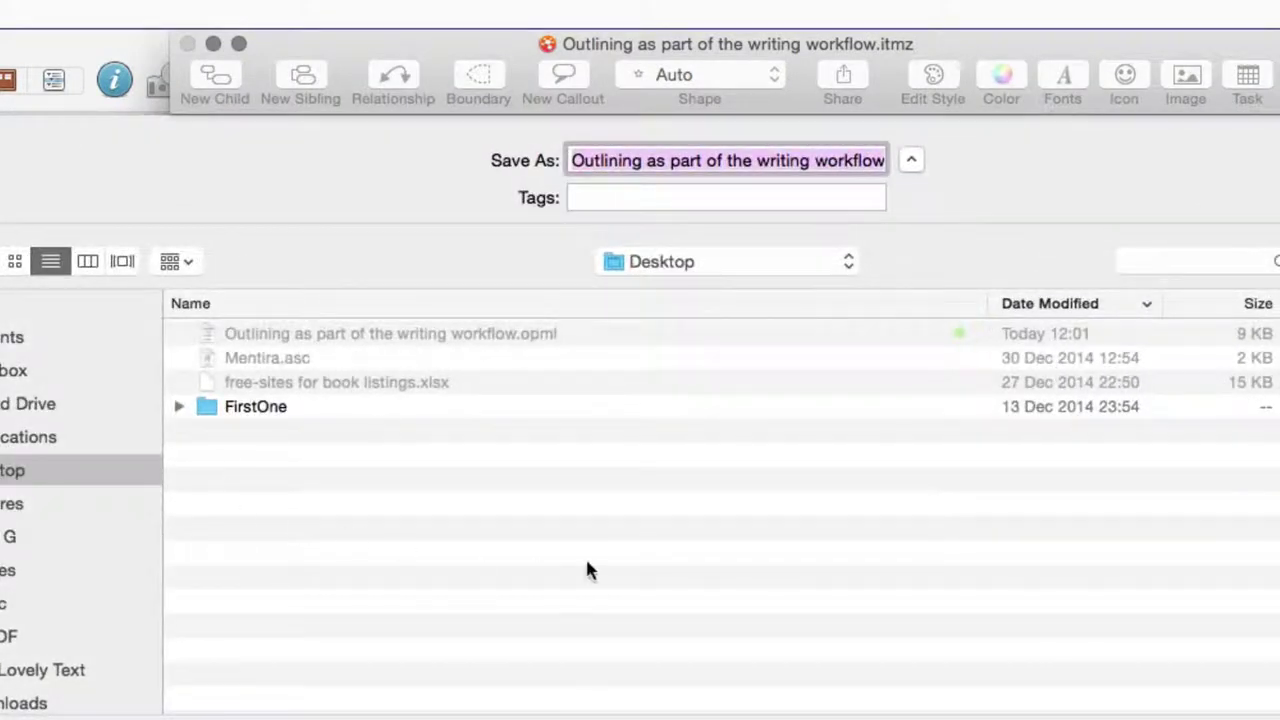
# Step: Name the export "test map", tag it Writing, and save it to the Desktop
pyautogui.write('test map')
pyautogui.click(654, 197)
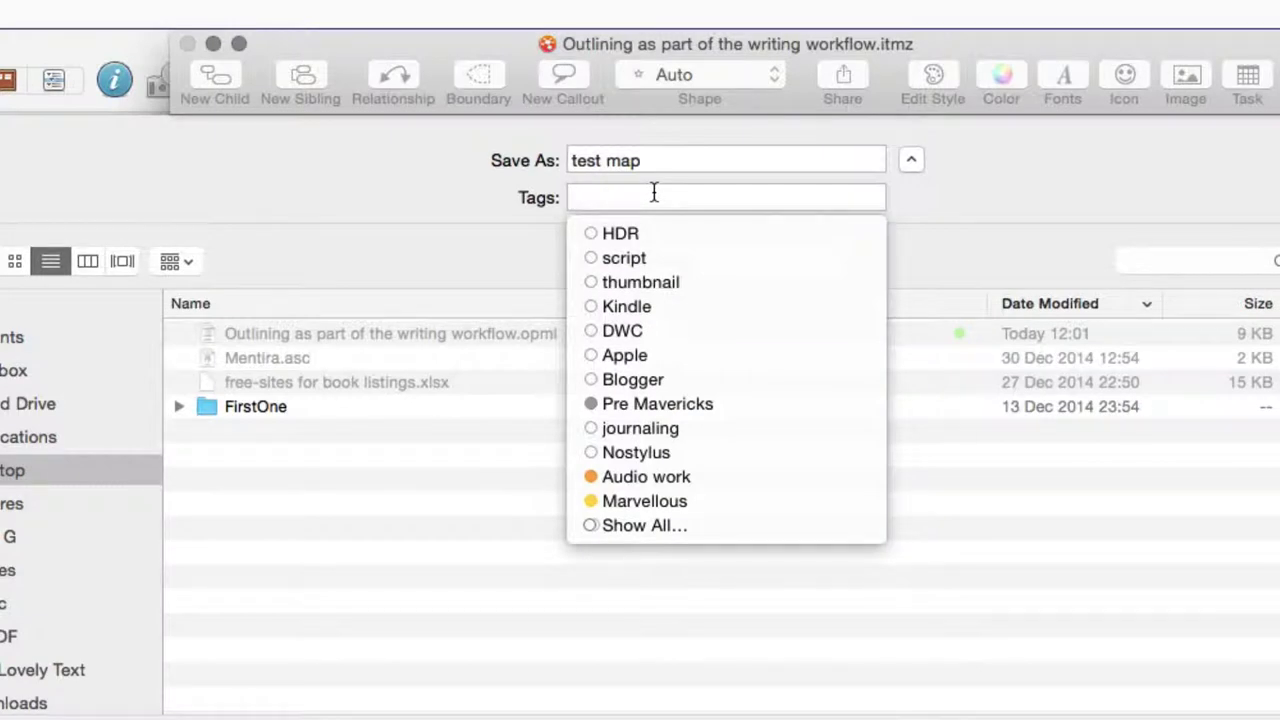
pyautogui.write('writ')
pyautogui.press('Return')
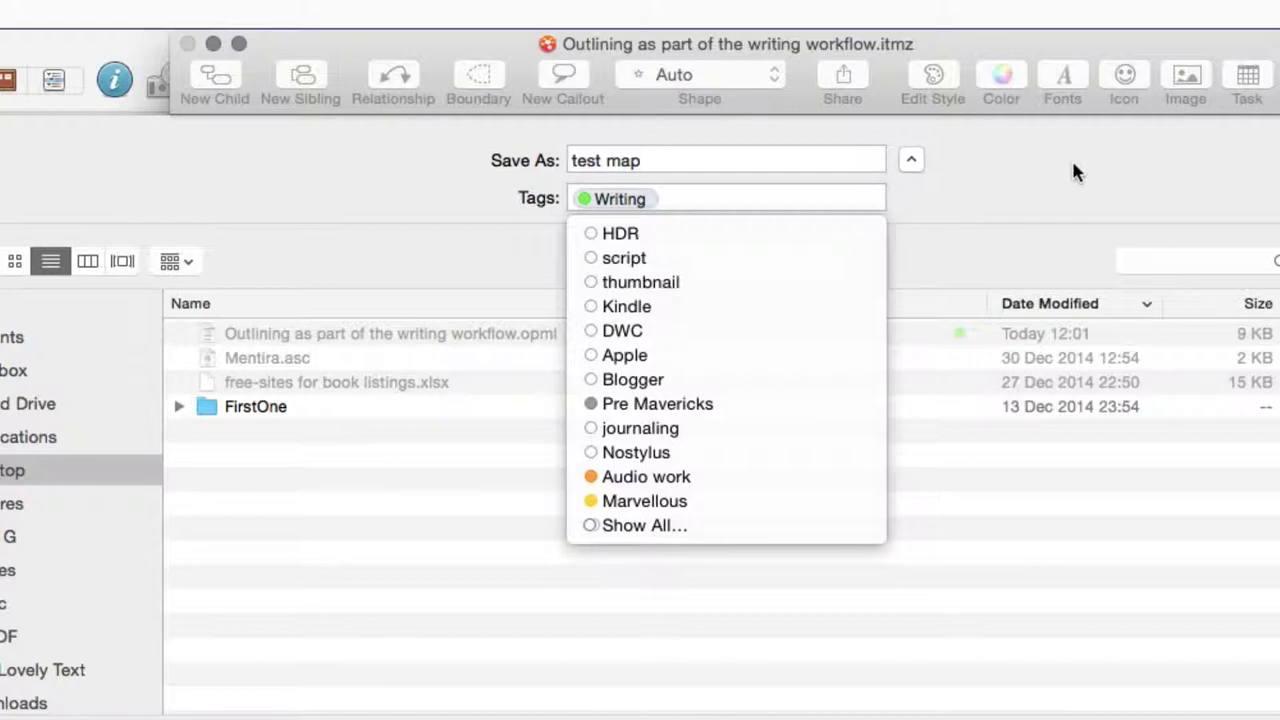
pyautogui.click(1077, 164)
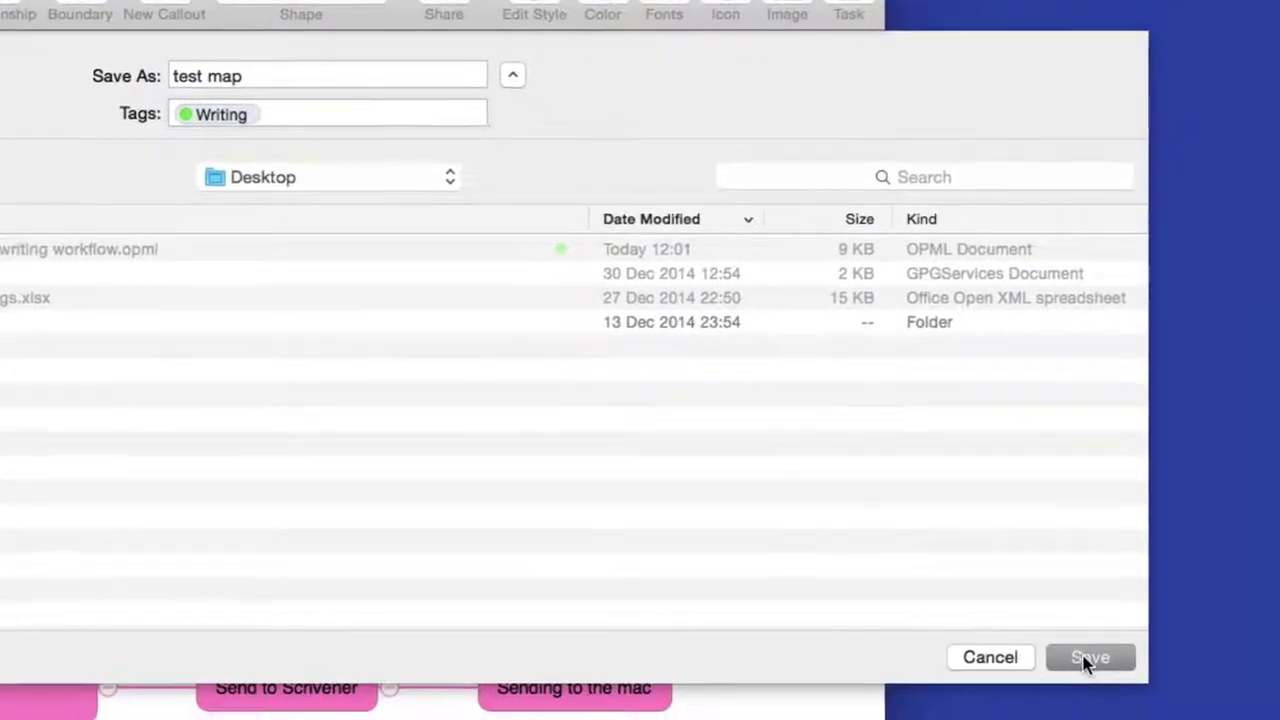
pyautogui.click(1089, 658)
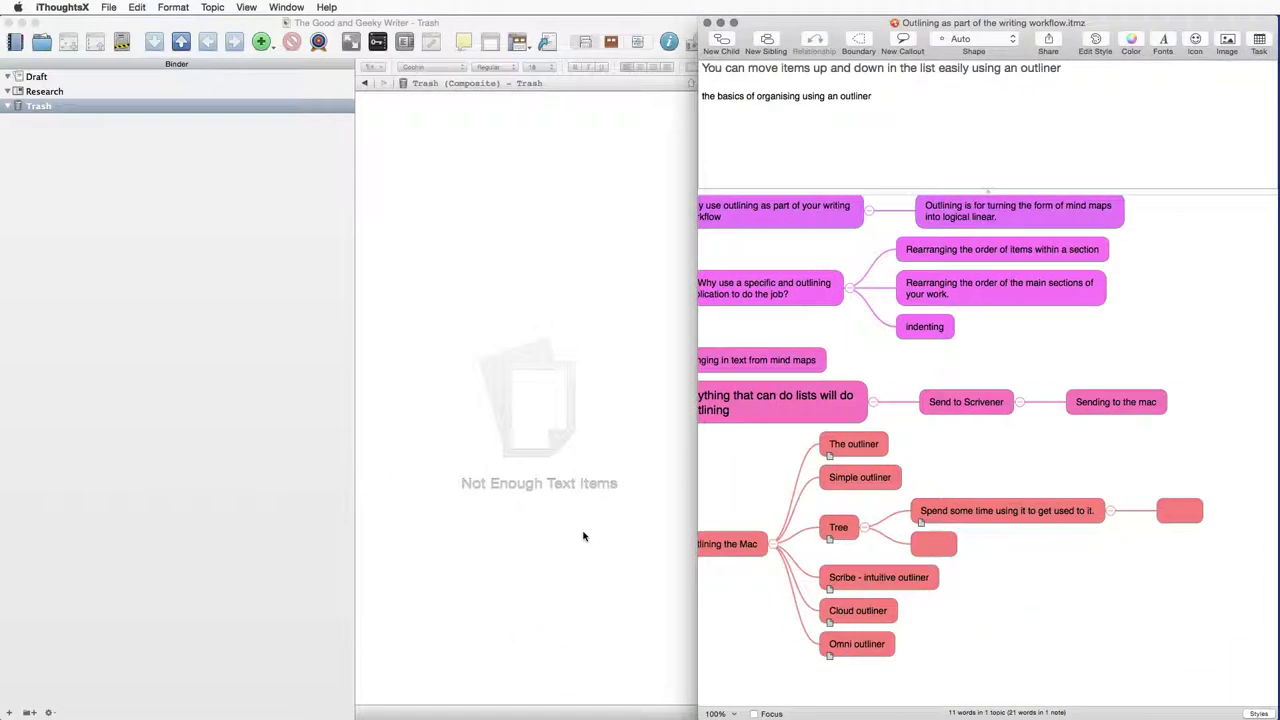
# Step: Switch to Scrivener and import "test map.opml" from the Desktop into the Draft folder
pyautogui.click(130, 260)
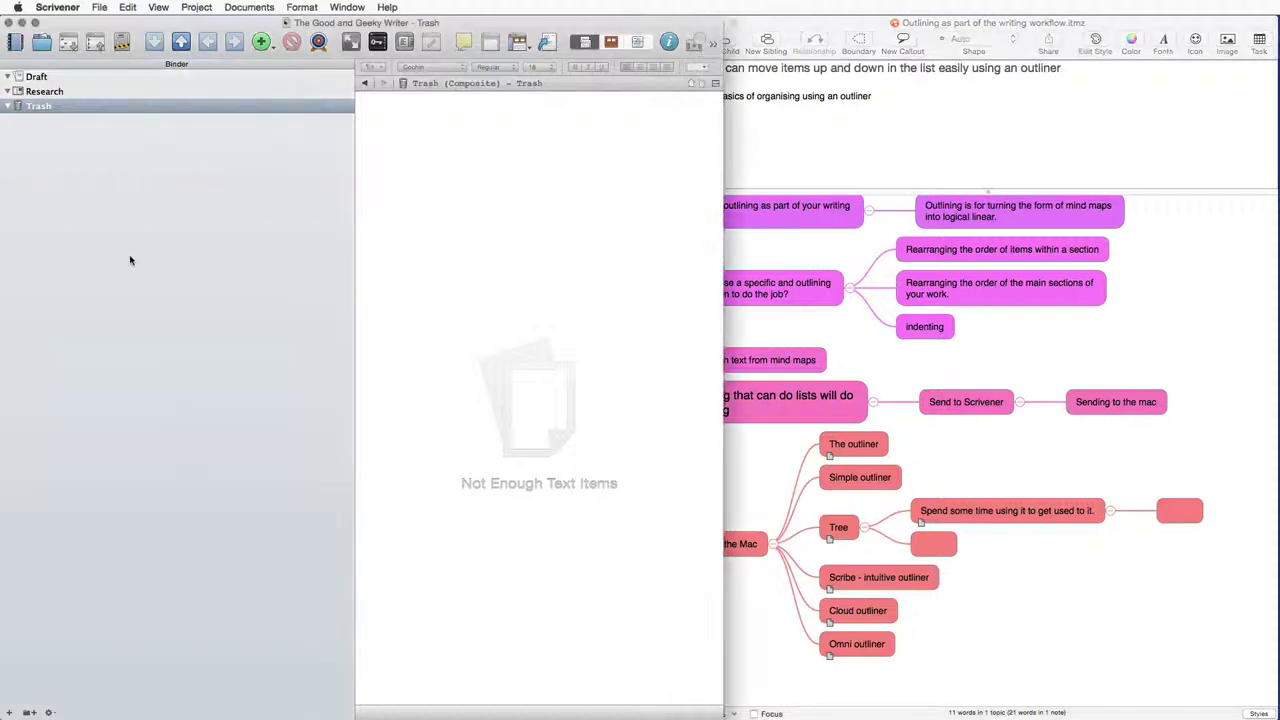
pyautogui.click(36, 77)
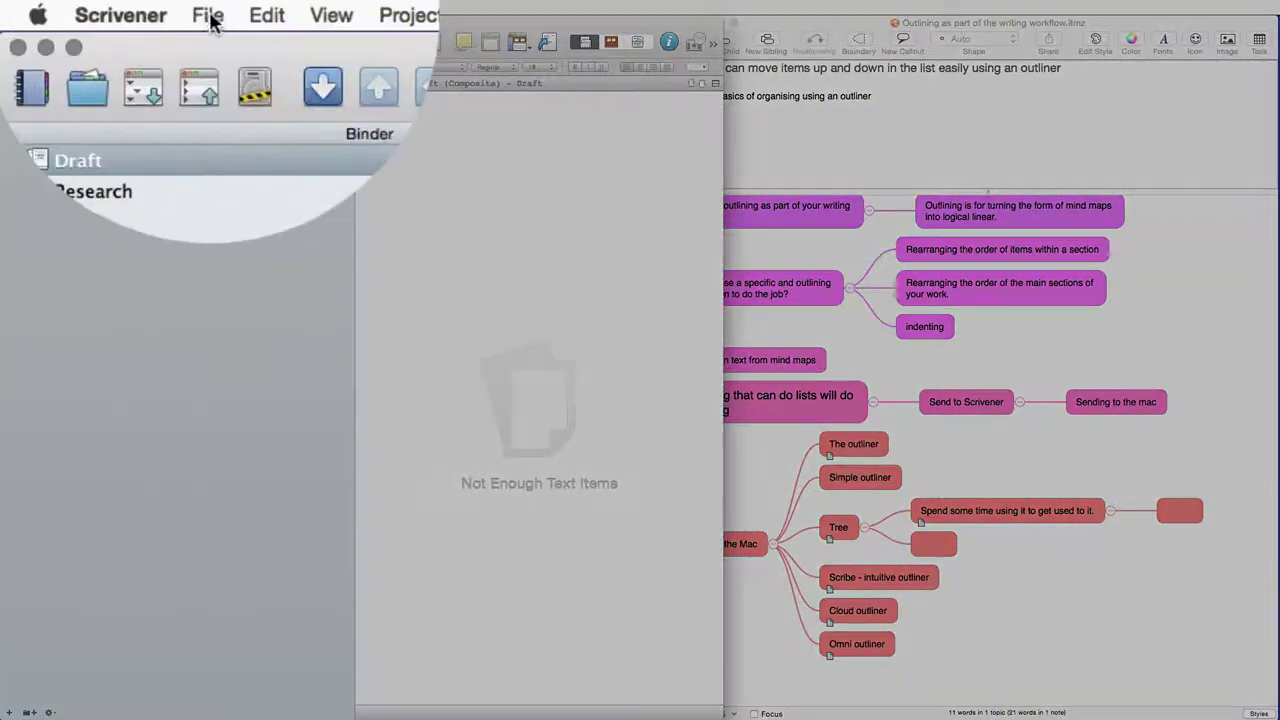
pyautogui.click(99, 7)
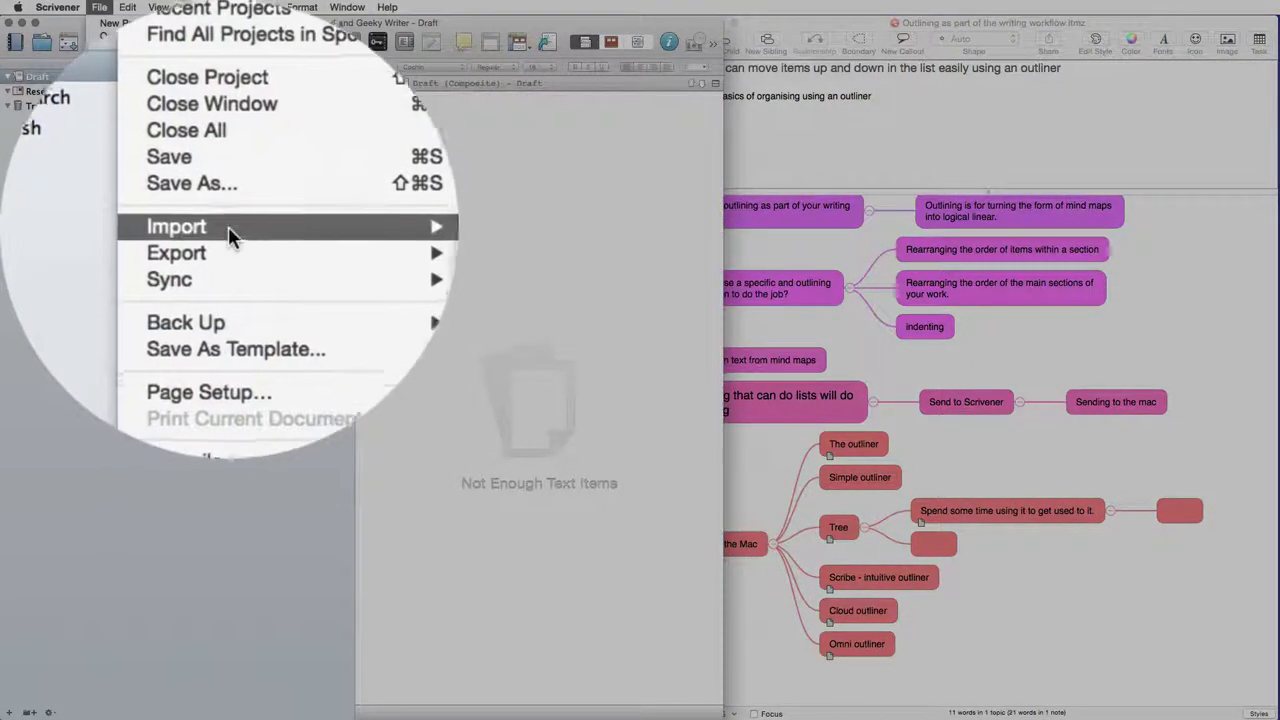
pyautogui.moveTo(229, 235)
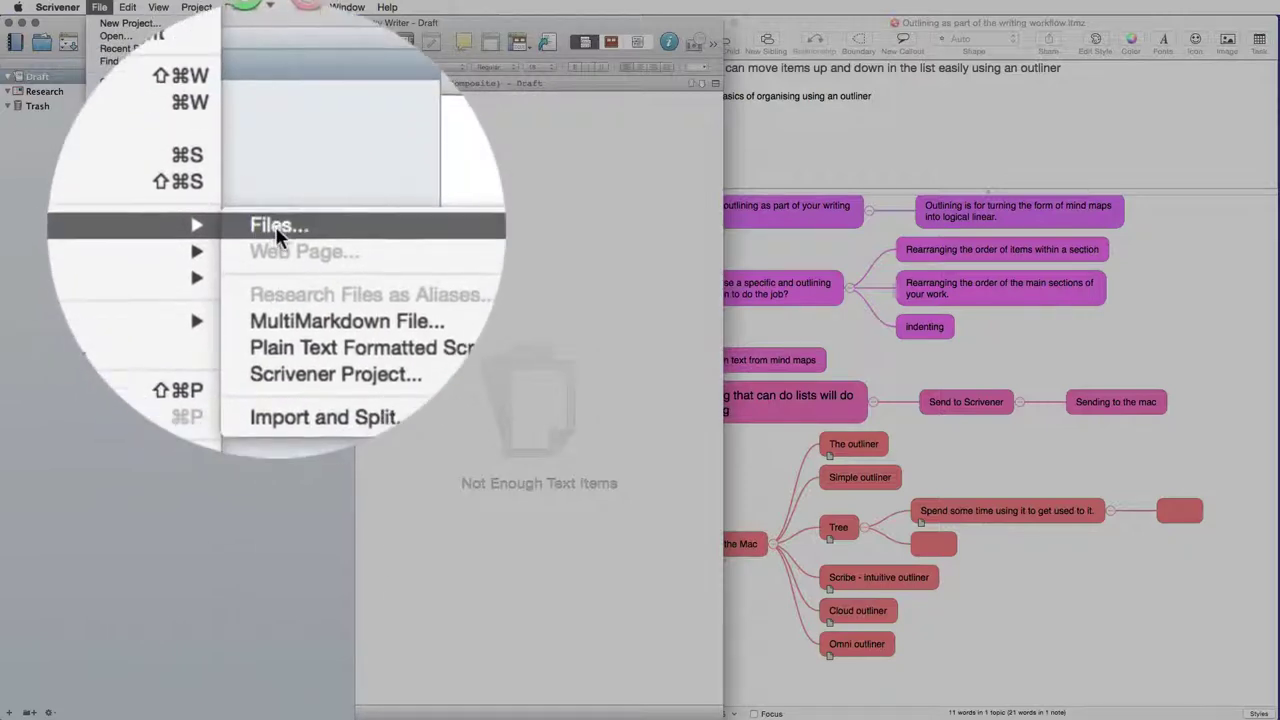
pyautogui.click(275, 226)
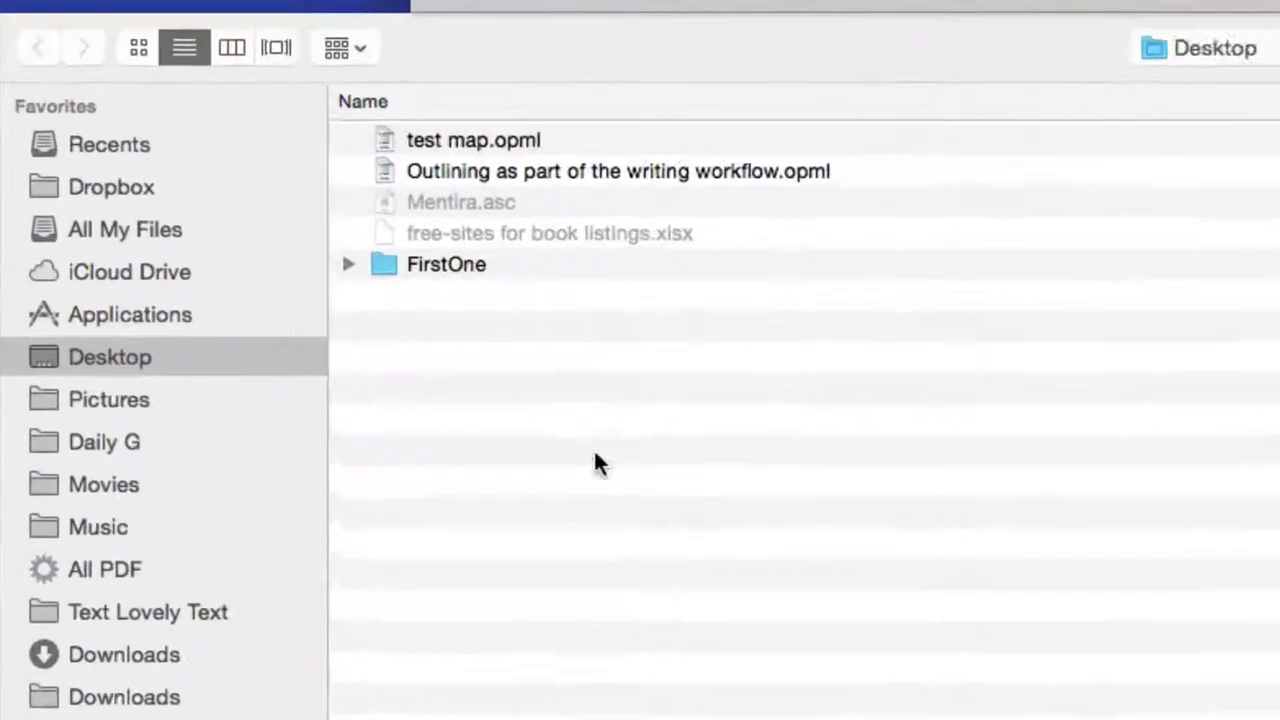
pyautogui.click(513, 143)
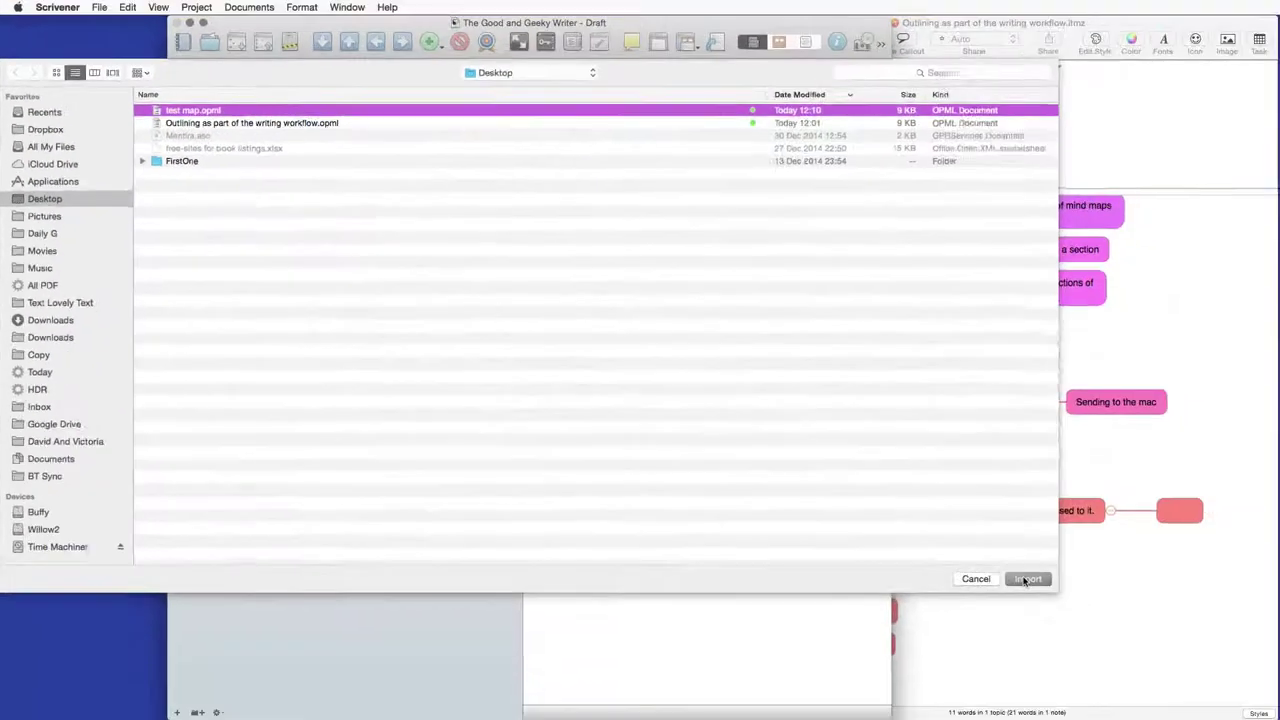
pyautogui.click(1023, 563)
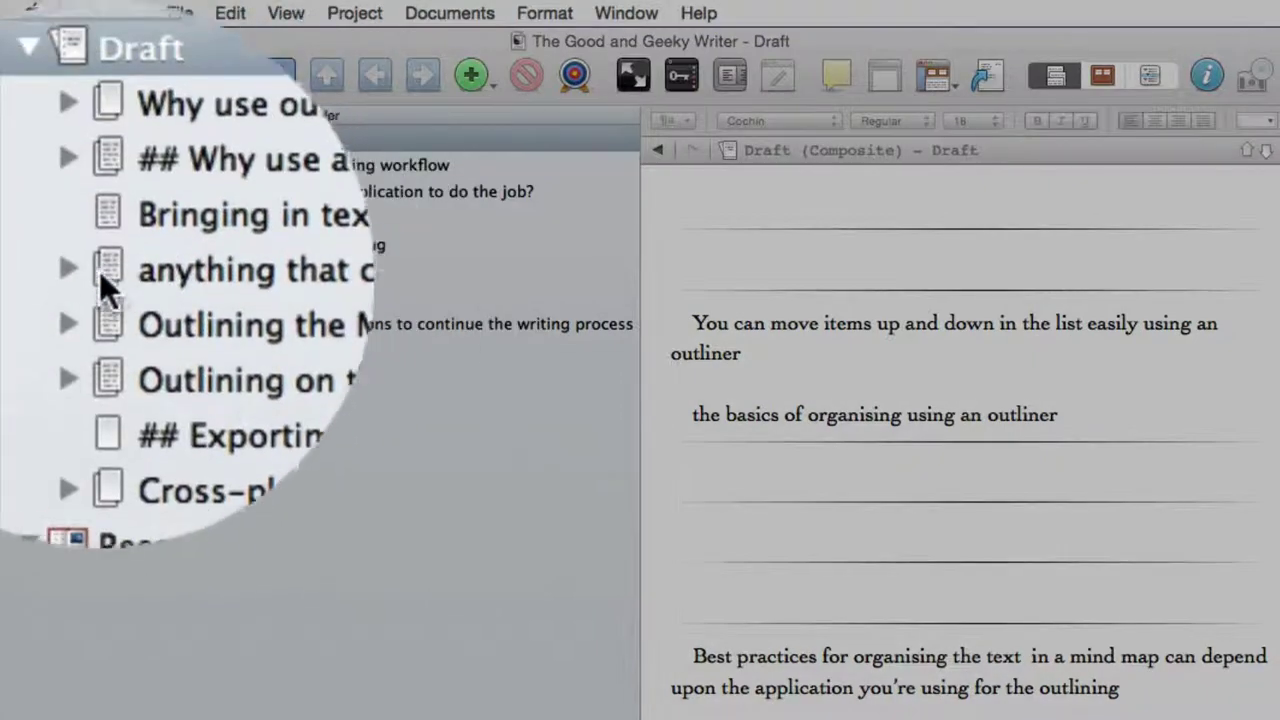
# Step: Expand "anything that can do lists will do outlining" and "Send to Scrivener" in the imported draft and view the "Sending to the mac" document
pyautogui.click(109, 271)
pyautogui.click(70, 271)
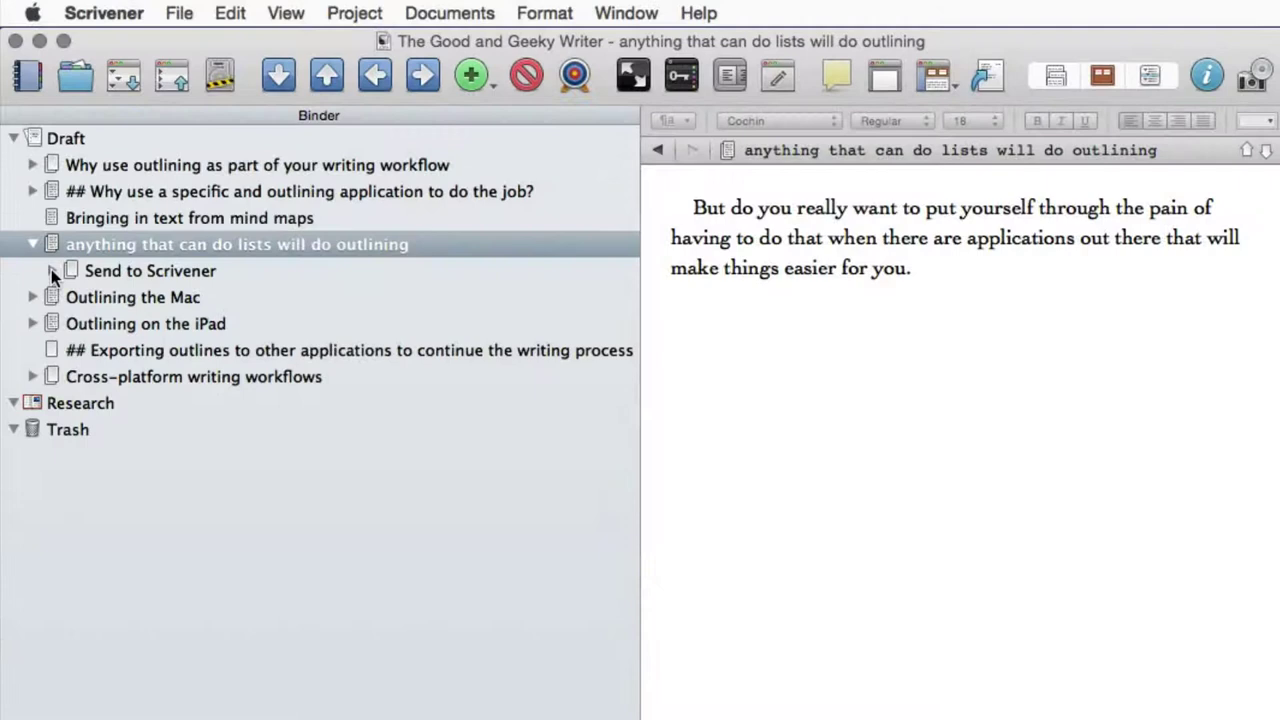
pyautogui.click(52, 270)
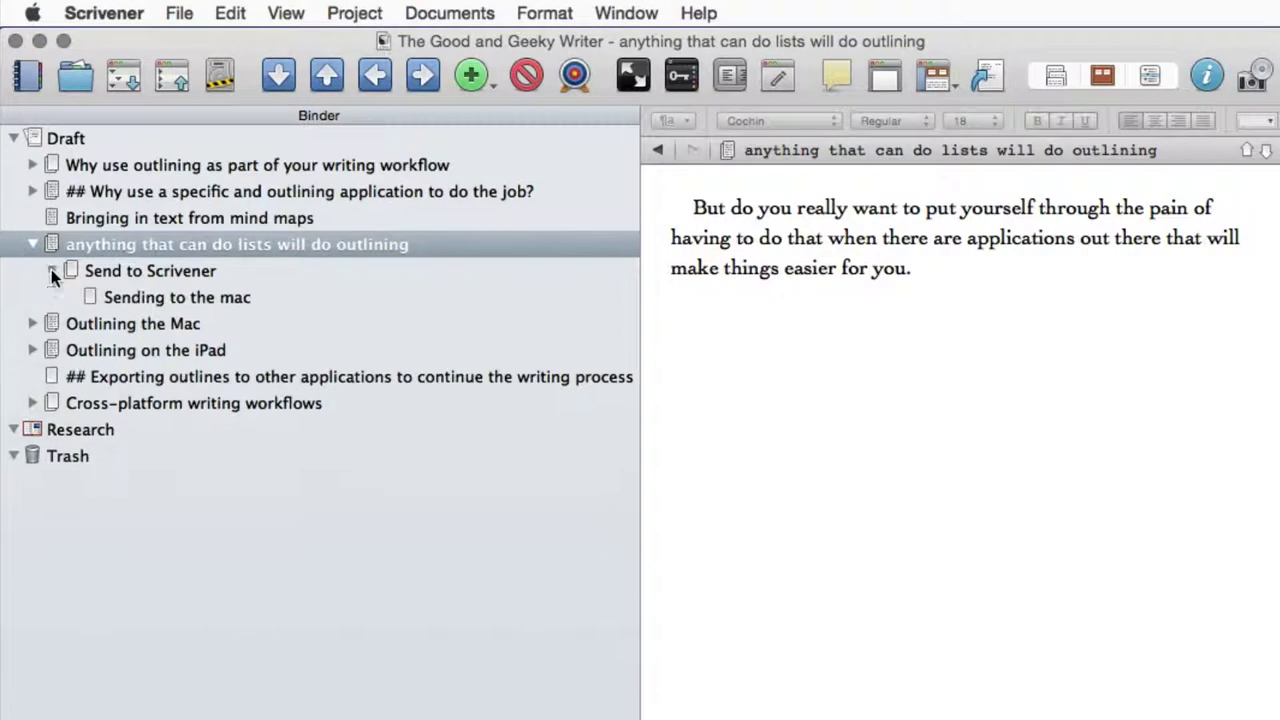
pyautogui.click(206, 302)
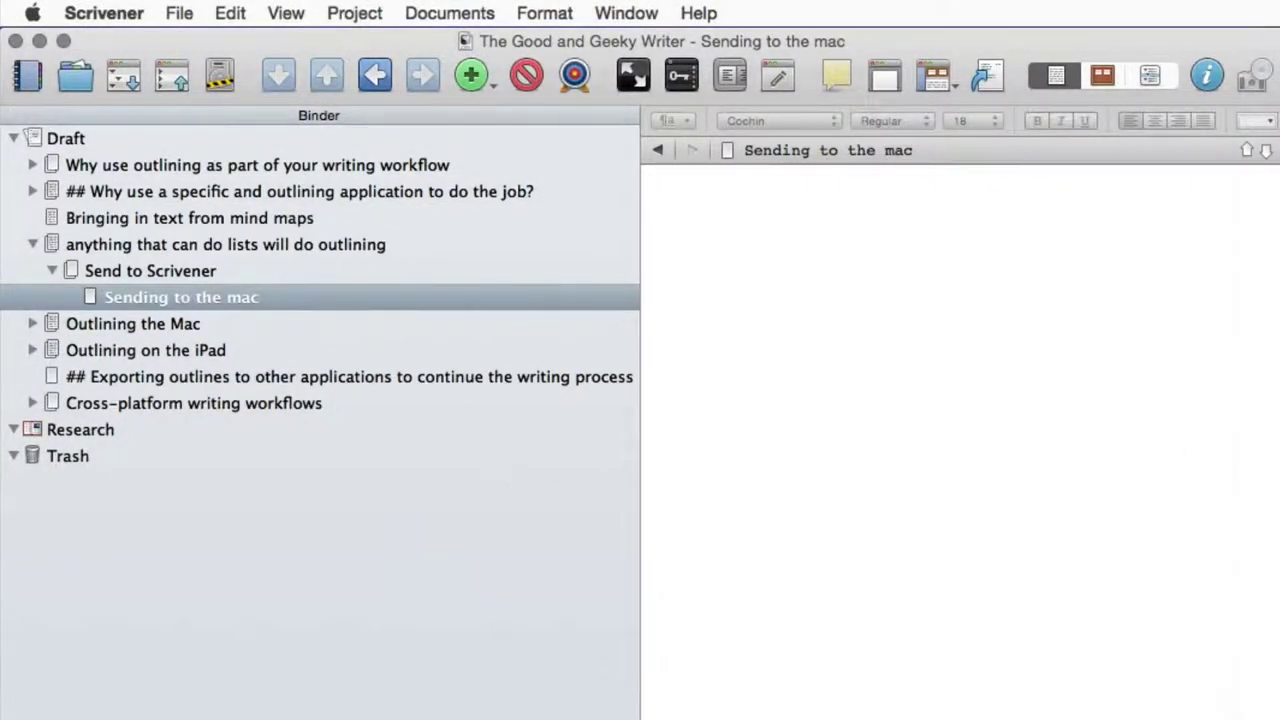
# Step: Switch to iThoughtsX and view the note attached to the "Bringing in text from mind maps" topic
pyautogui.press('super+Tab')
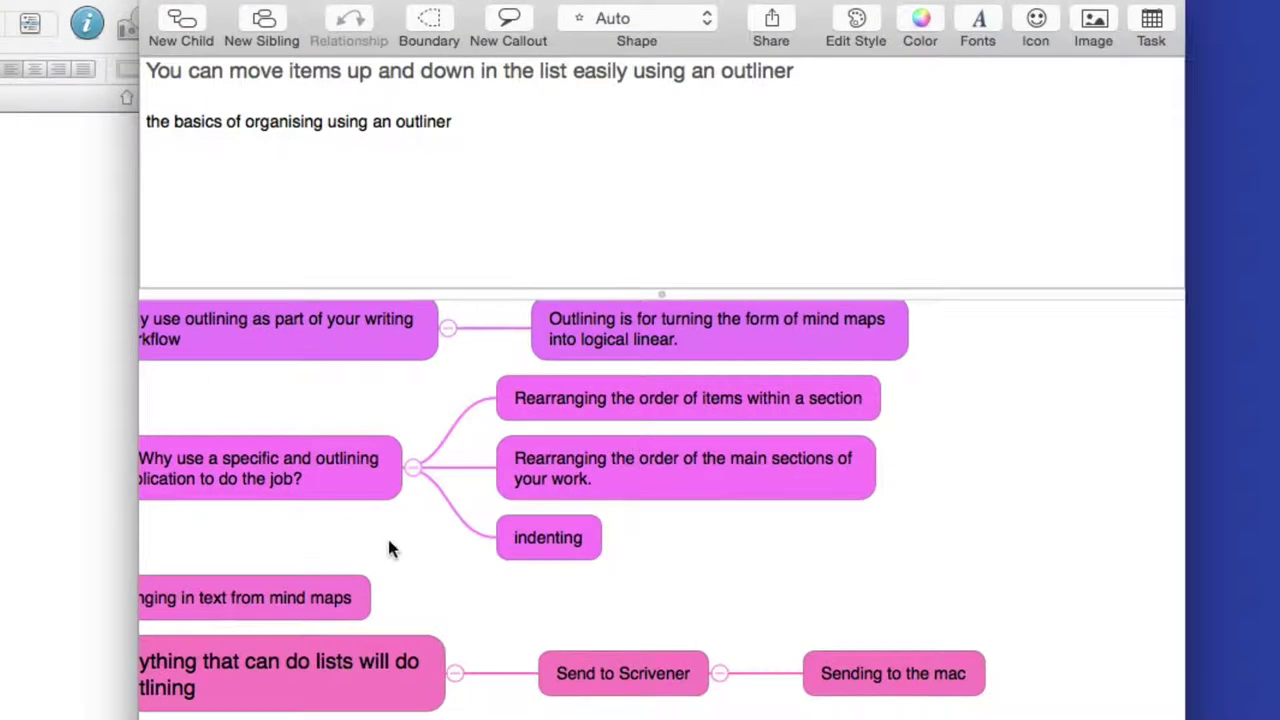
pyautogui.hscroll(-10, 390, 548)
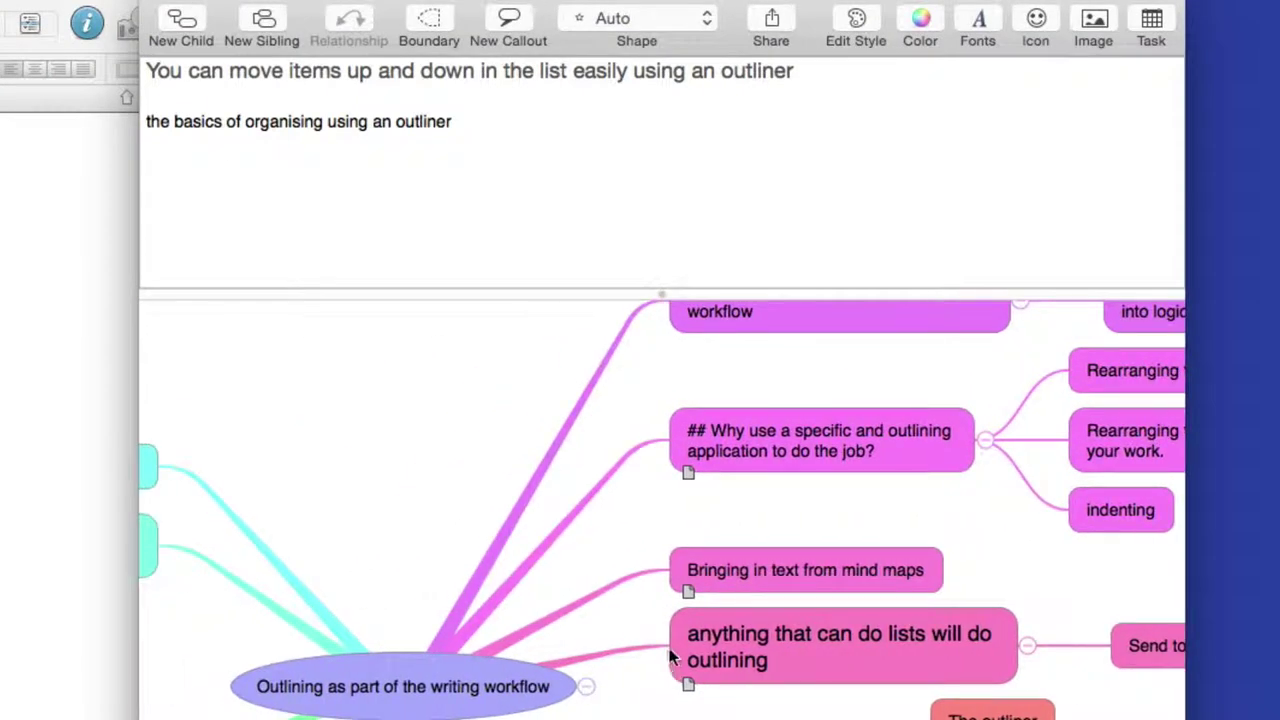
pyautogui.click(766, 636)
pyautogui.click(762, 582)
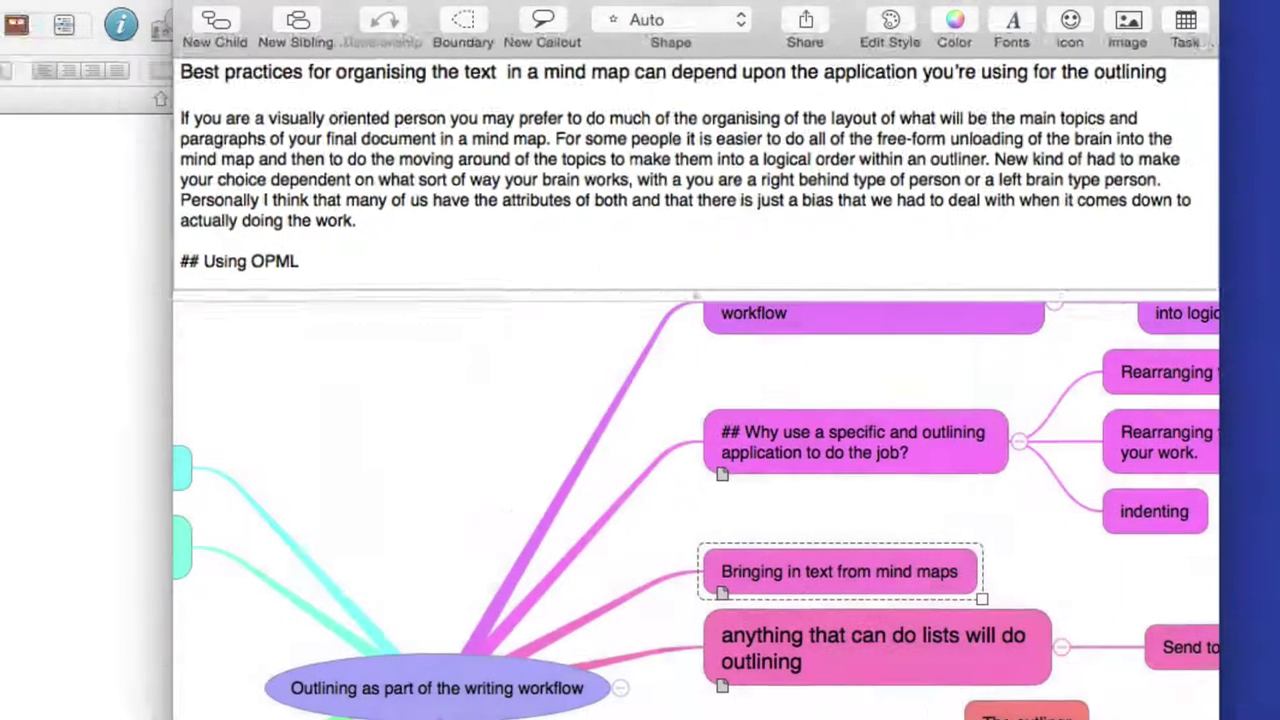
# Step: Return to Scrivener and select the opening paragraph of "Bringing in text from mind maps" to compare it with the iThoughtsX note
pyautogui.click(95, 219)
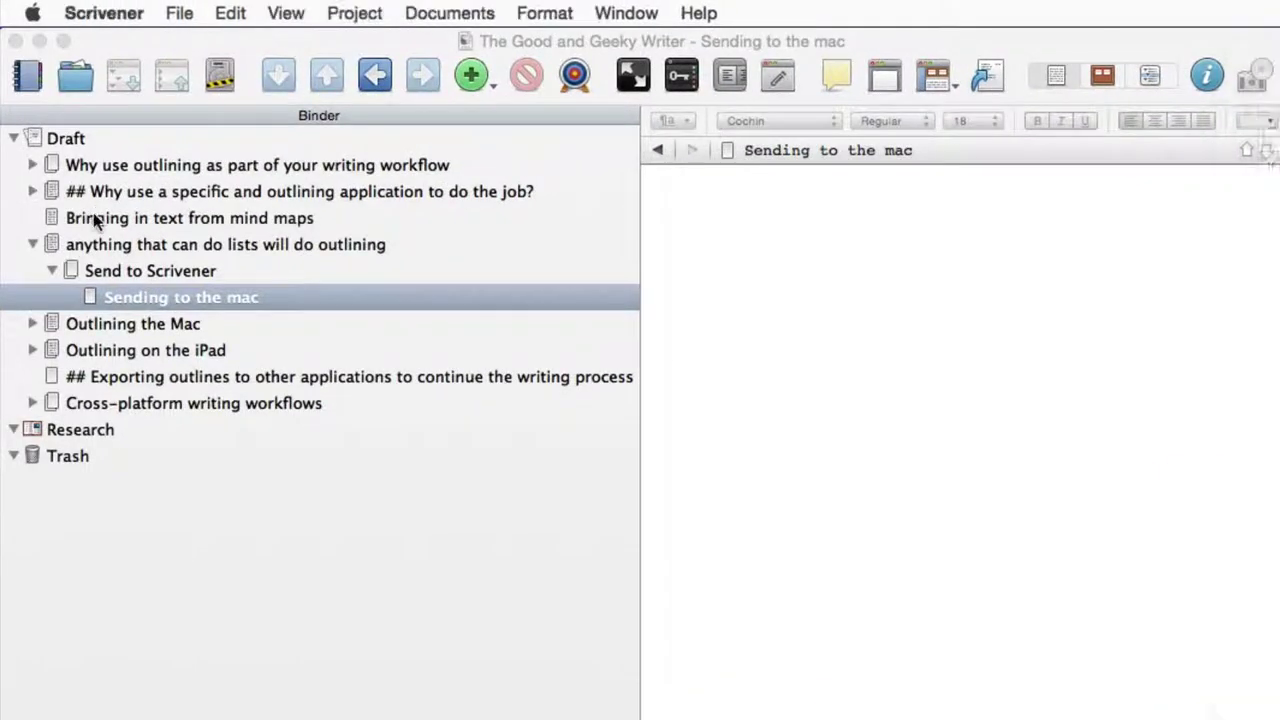
pyautogui.click(95, 218)
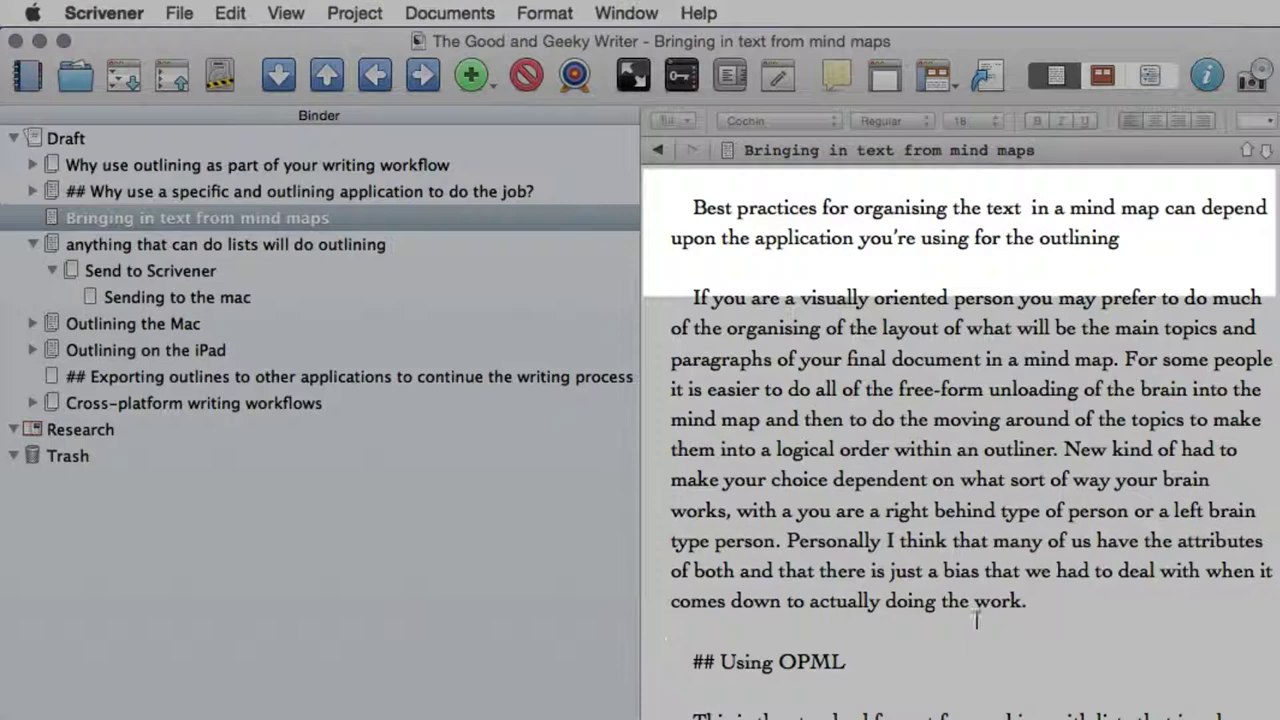
pyautogui.moveTo(1141, 257); pyautogui.dragTo(651, 194)
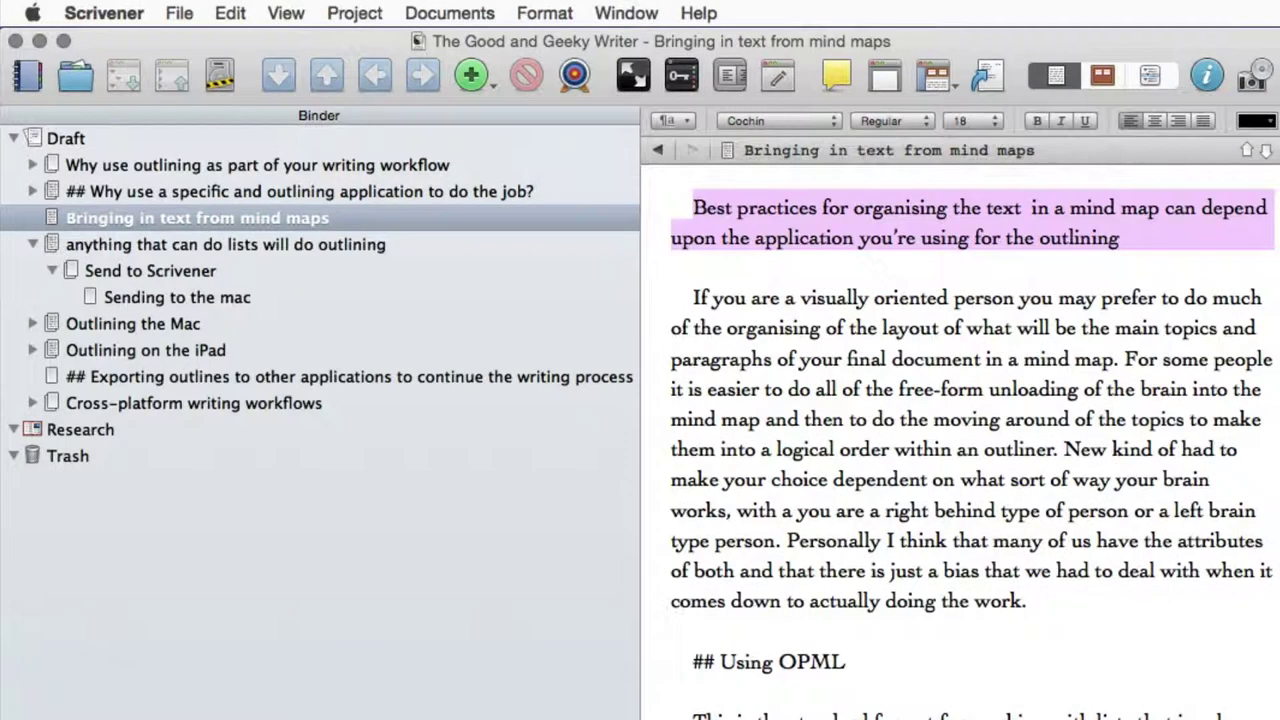
pyautogui.press('super+Tab')
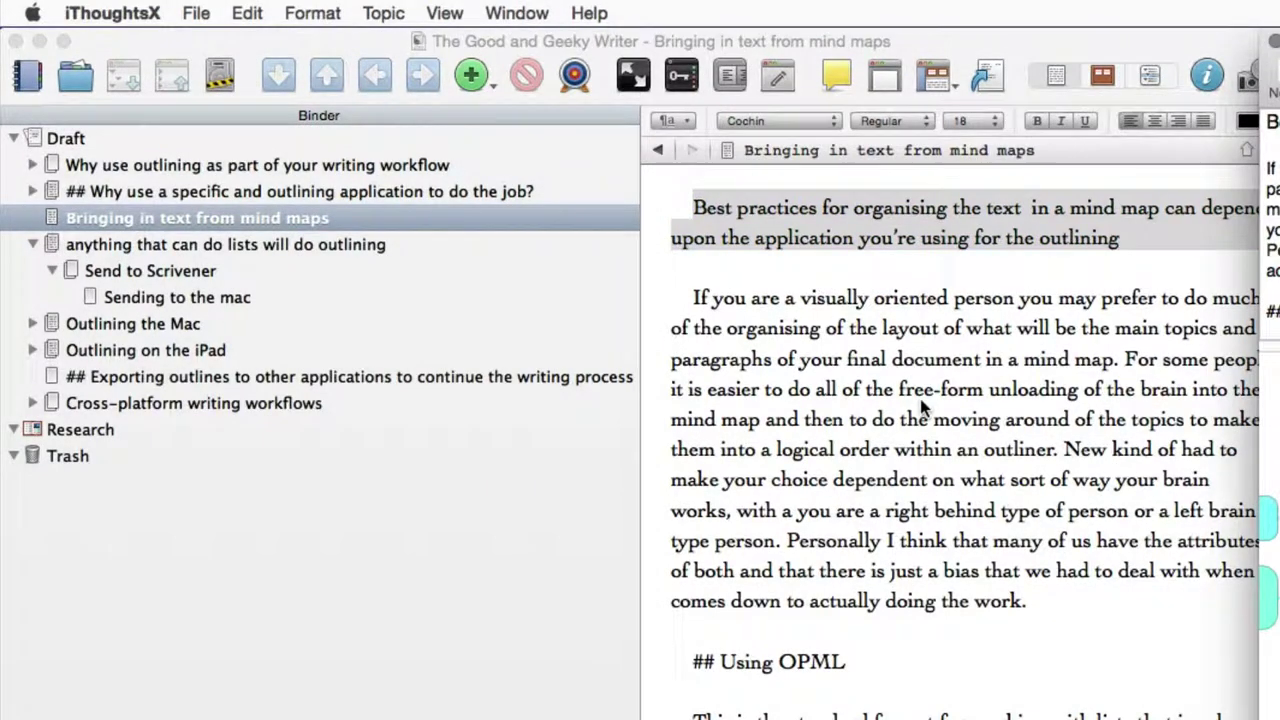
pyautogui.press('super+Tab')
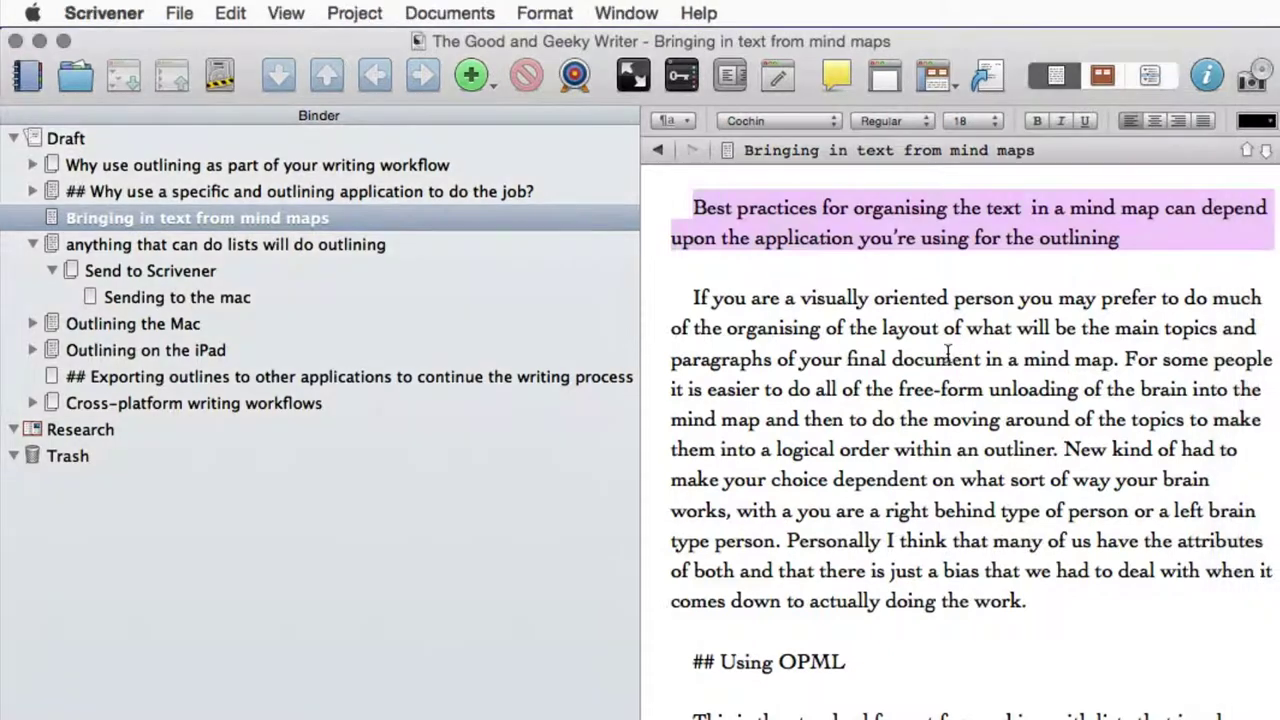